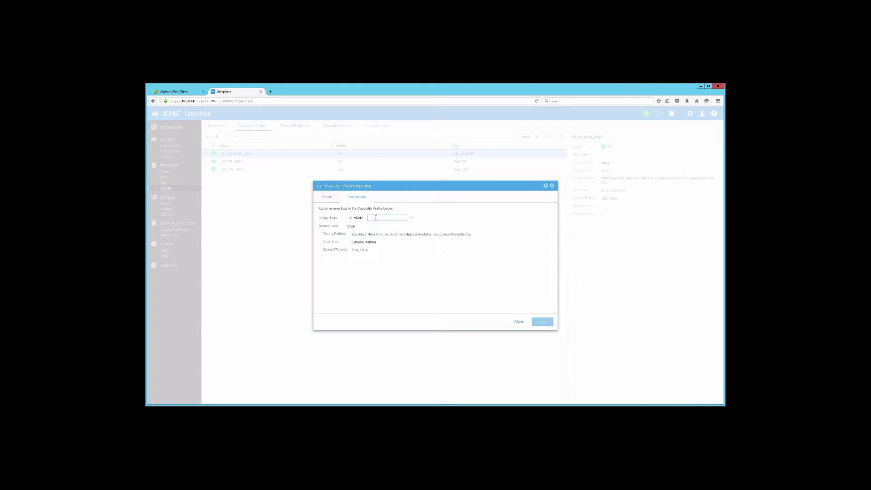
Step: Add the usage tag DB to the CP_15-25-55_VSAN capability profile and apply the change
key("Return")
left_click(542, 323)
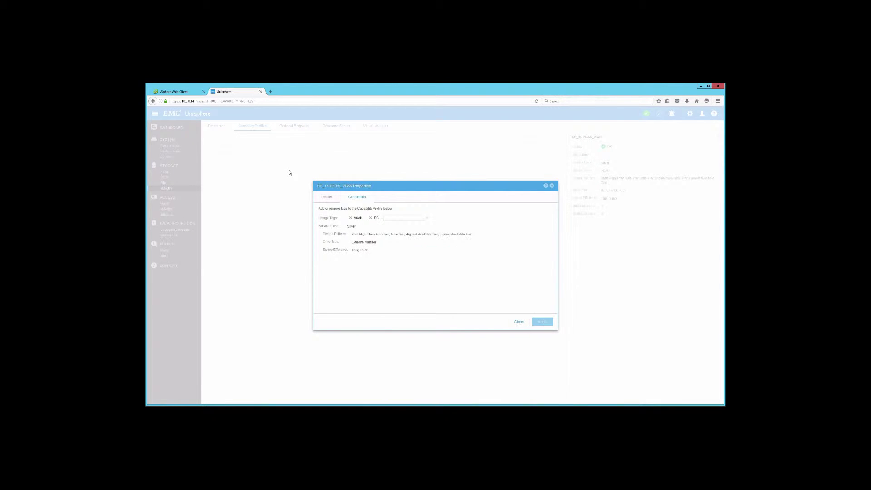
left_click(518, 322)
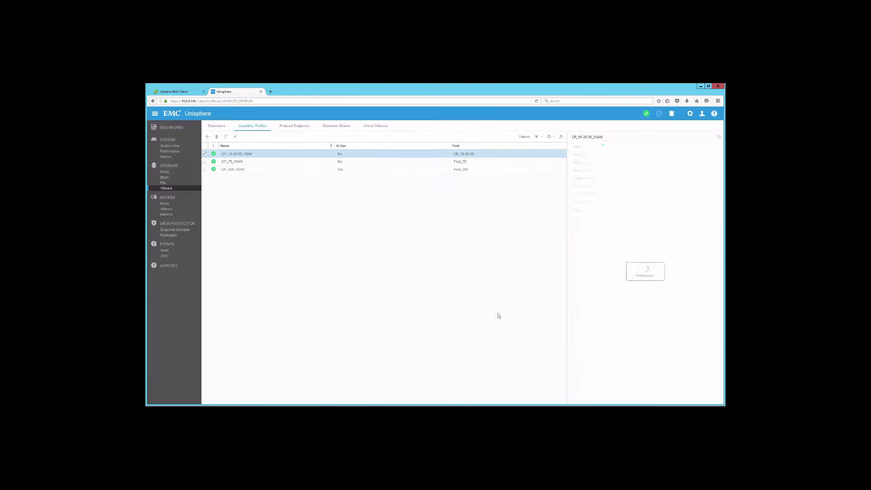
Step: Add the usage tag Boot to the constraints of the CP_75_VSAN capability profile and apply the change
left_click(249, 162)
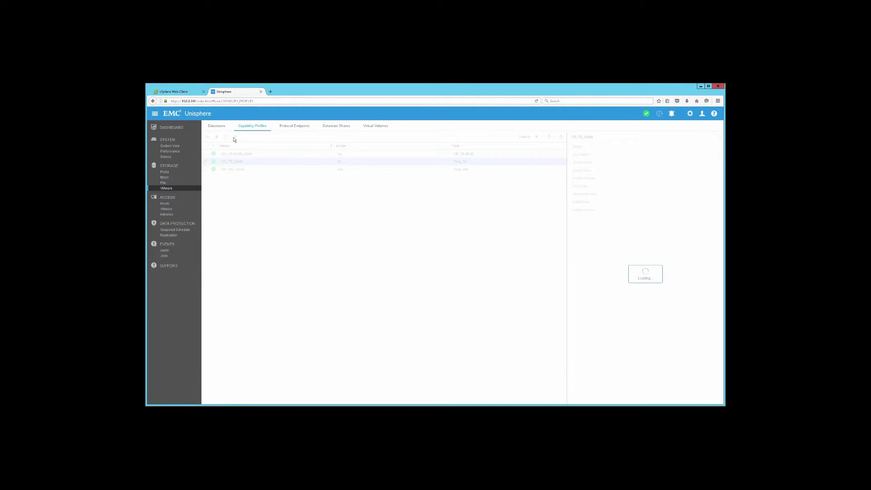
left_click(234, 139)
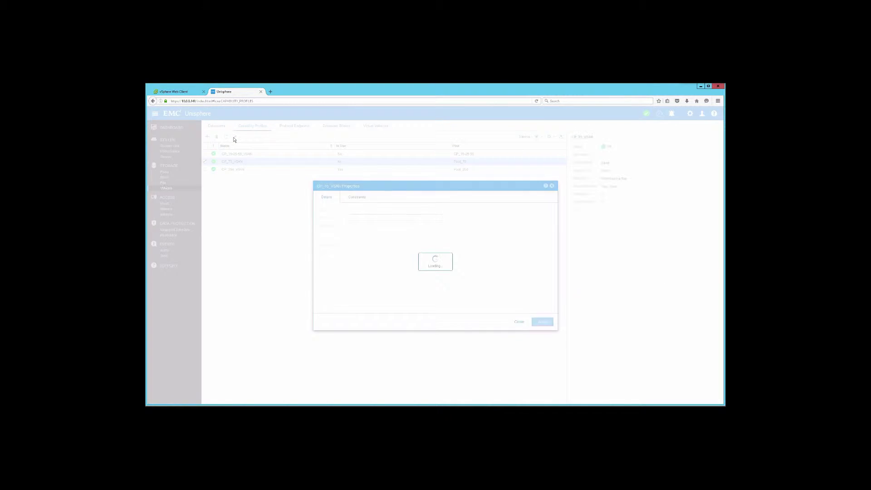
left_click(359, 197)
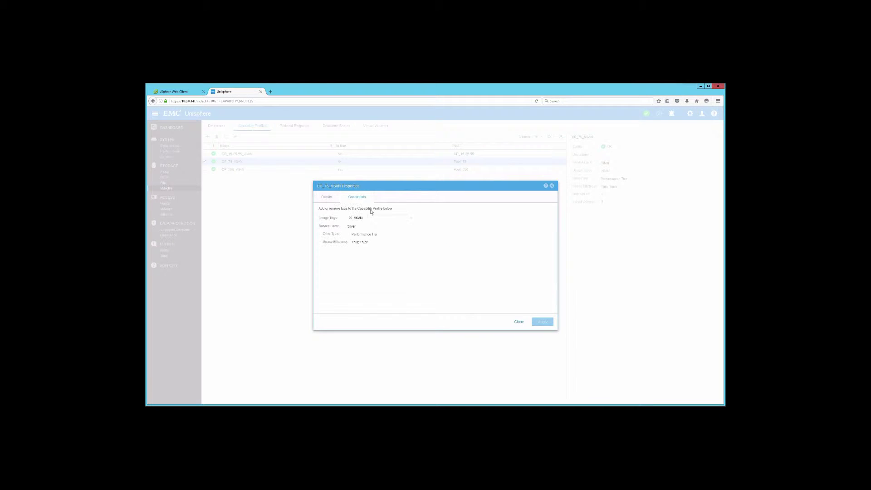
left_click(373, 217)
type("Boot")
key("Return")
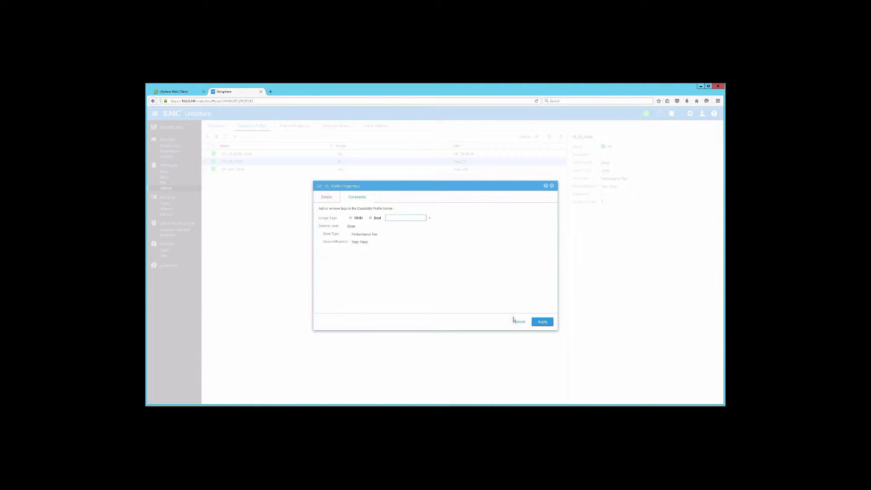
left_click(543, 322)
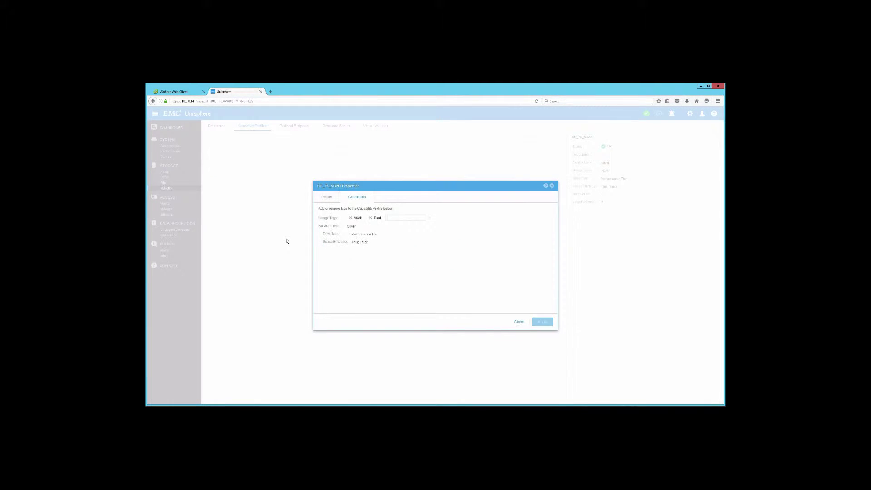
left_click(520, 322)
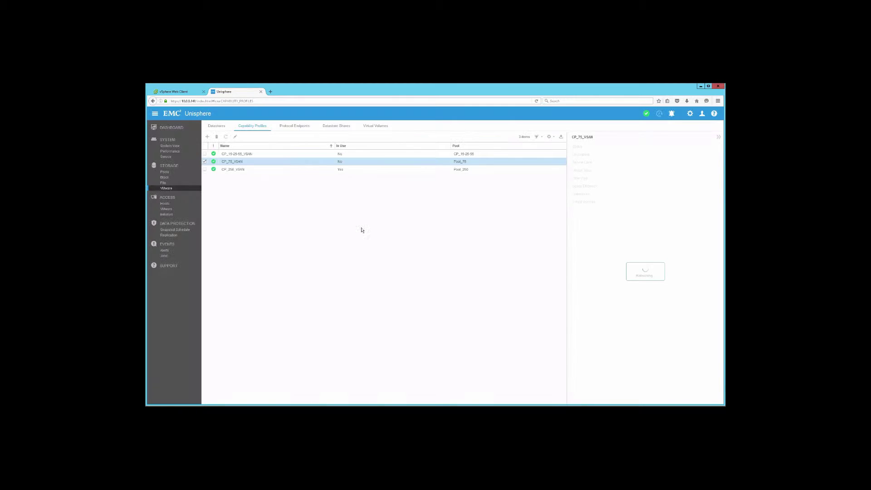
Step: Add the usage tag Archive to the constraints of the third capability profile, the Bronze-level one, and apply the change
left_click(266, 171)
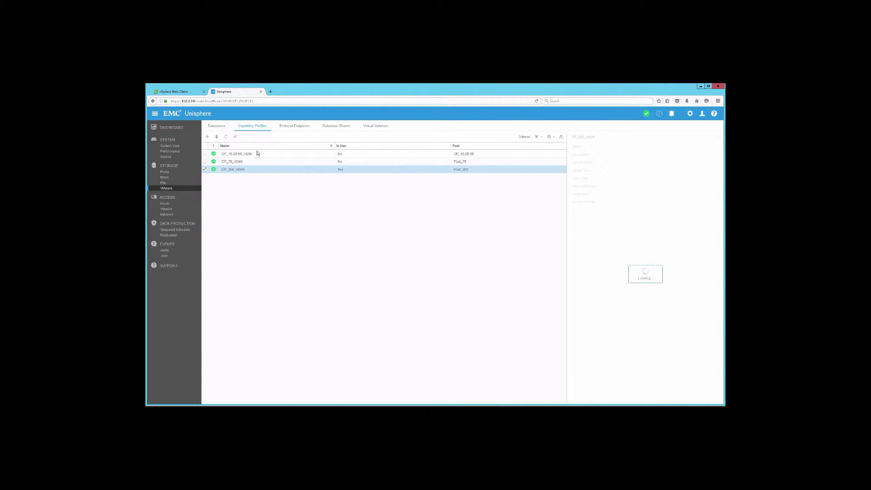
left_click(237, 138)
left_click(358, 197)
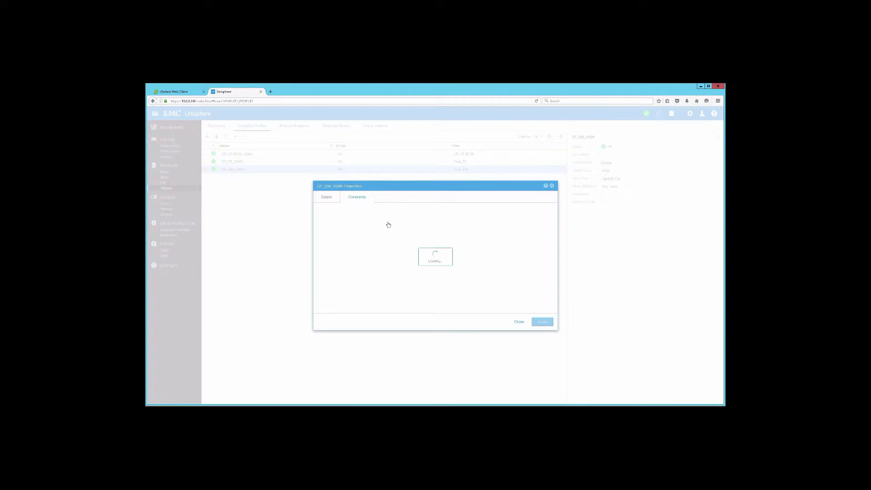
left_click(385, 217)
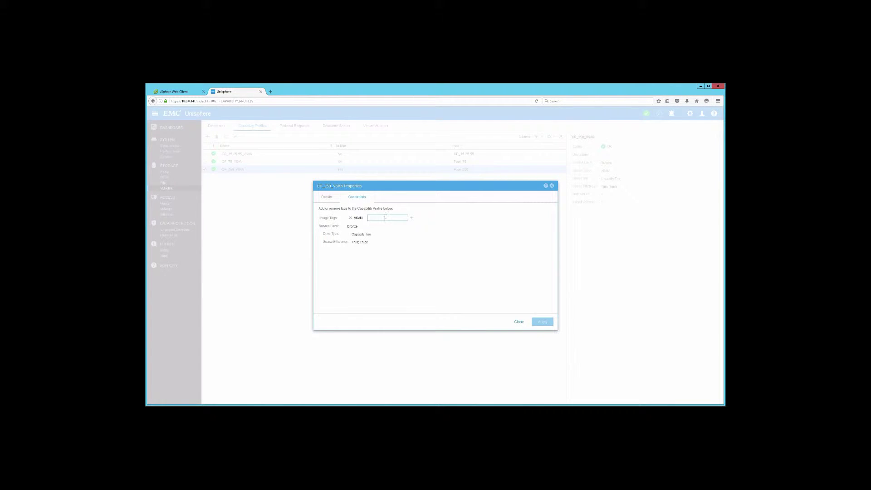
type("Archive")
key("Return")
left_click(543, 323)
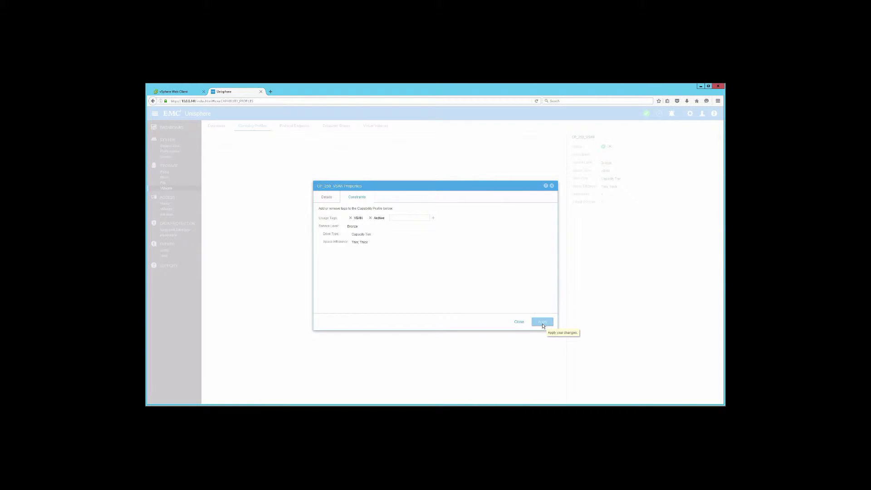
left_click(521, 323)
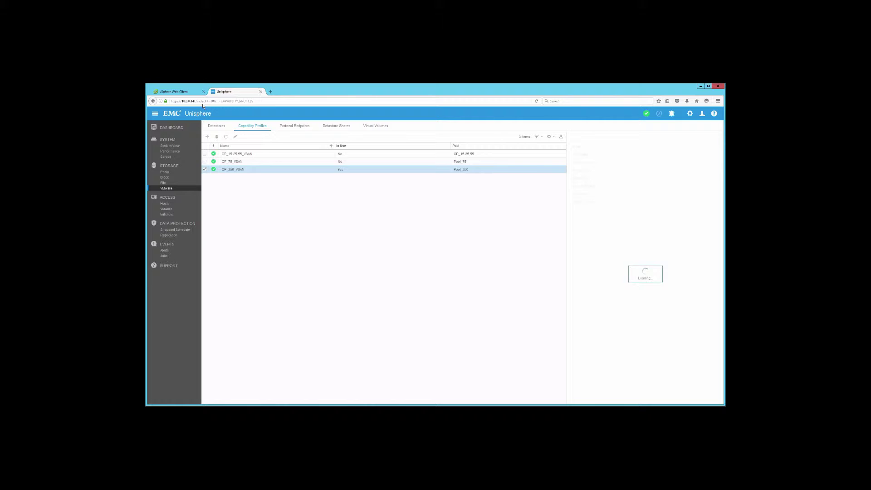
Step: Switch to the vSphere Web Client and open the VM Storage Policies under Policies and Profiles
left_click(176, 92)
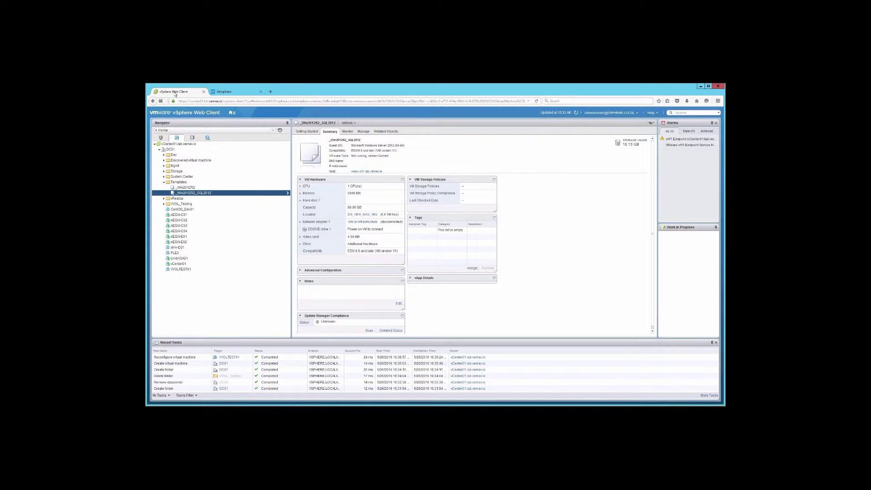
left_click(163, 131)
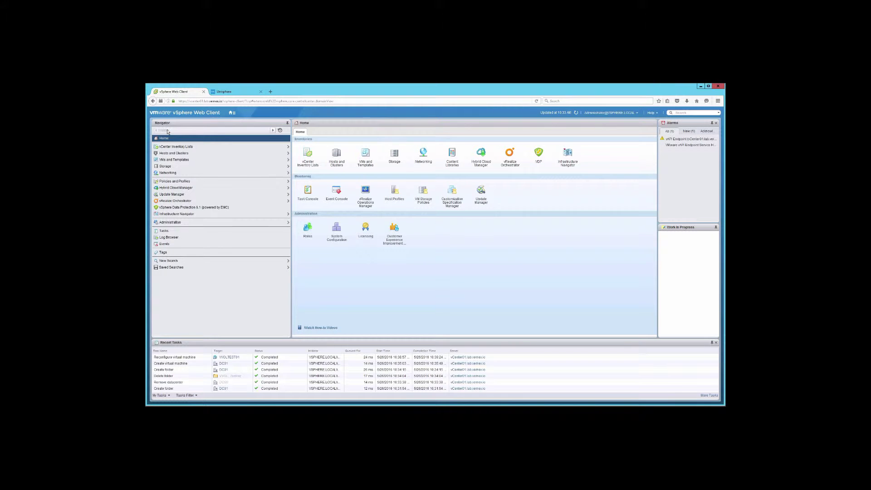
left_click(190, 183)
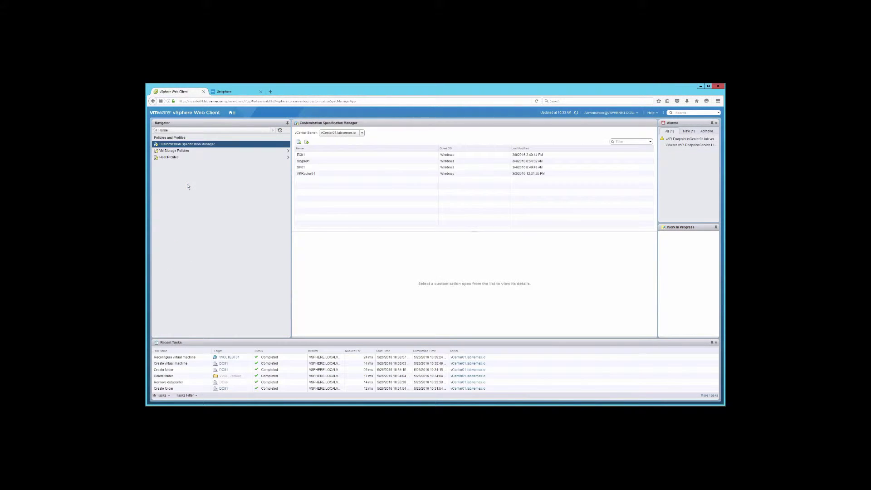
left_click(190, 151)
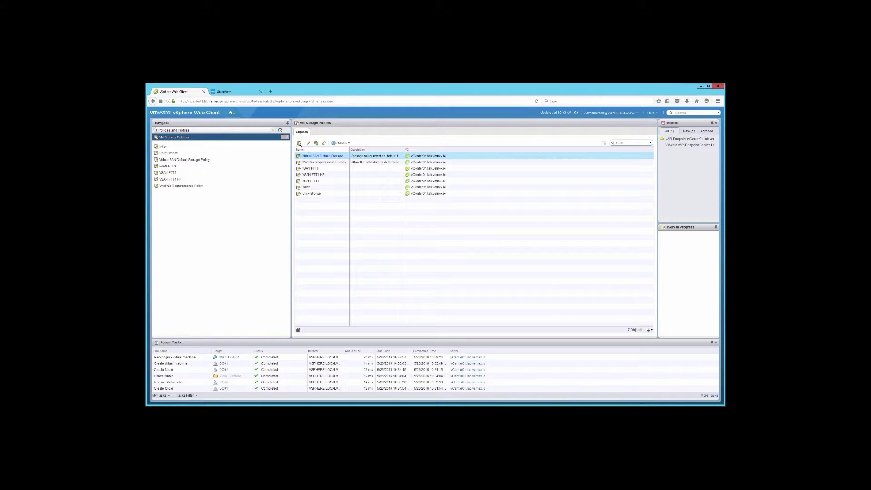
Step: Start a new VM storage policy named Unity DB and proceed to its first rule set
left_click(299, 143)
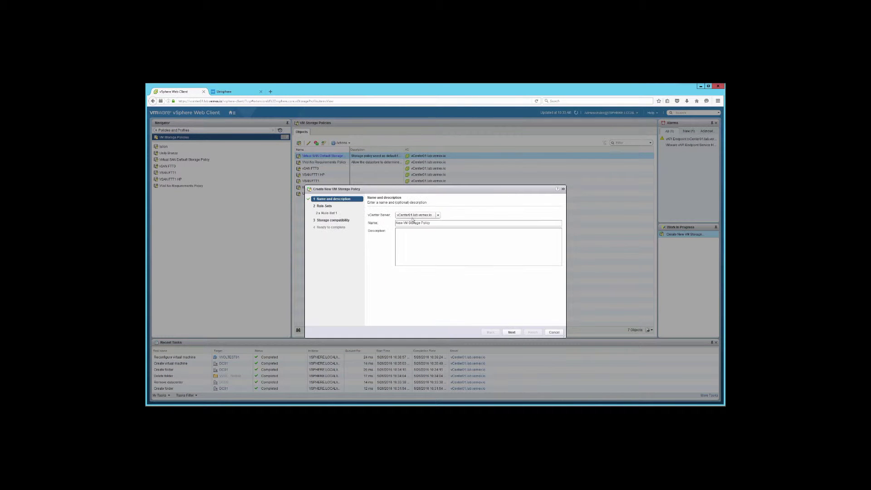
type("U")
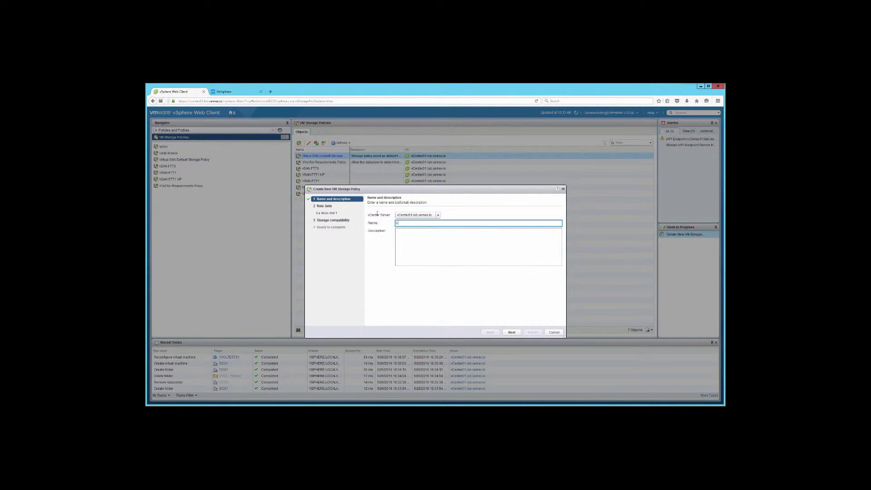
type("nity Gold")
left_click(512, 332)
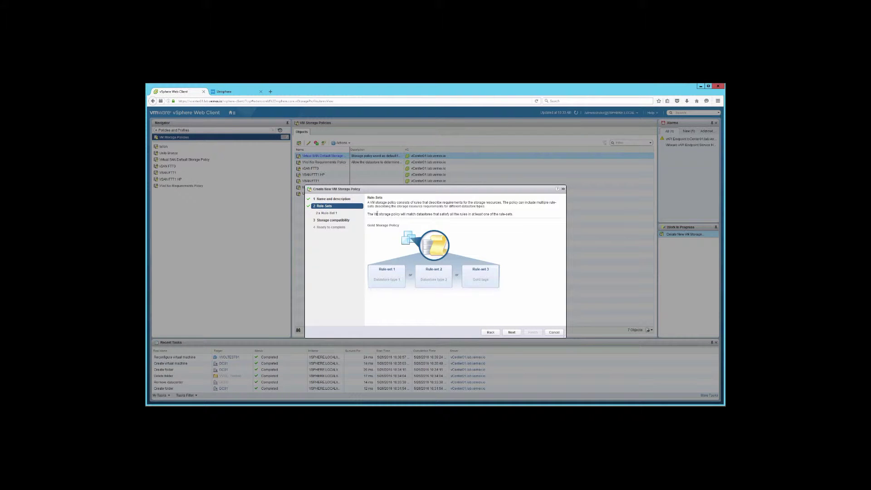
left_click(511, 332)
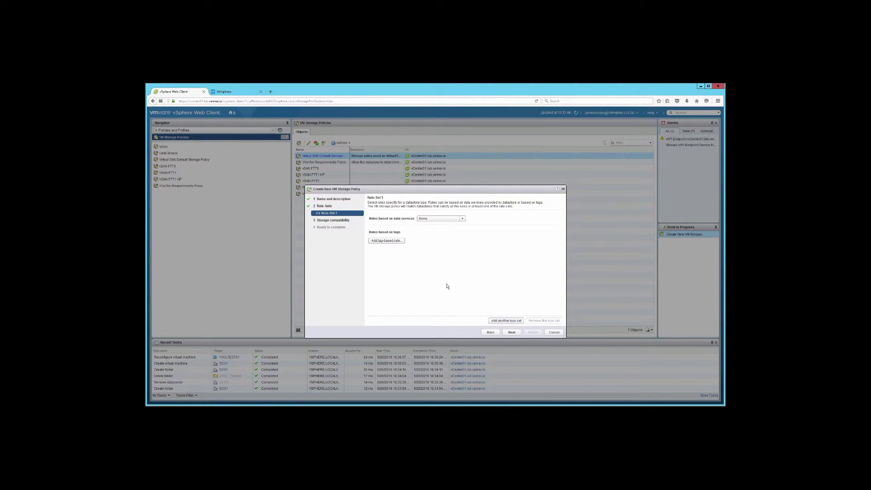
Step: Base the rule set on EMC.UNITY.VVOL with a Usage Tag rule for DB, and finish creating the policy
left_click(424, 218)
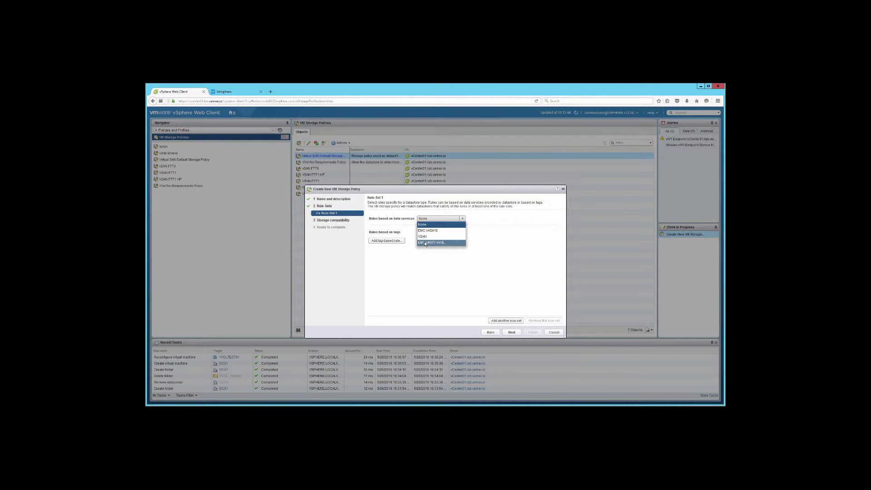
left_click(425, 242)
left_click(436, 228)
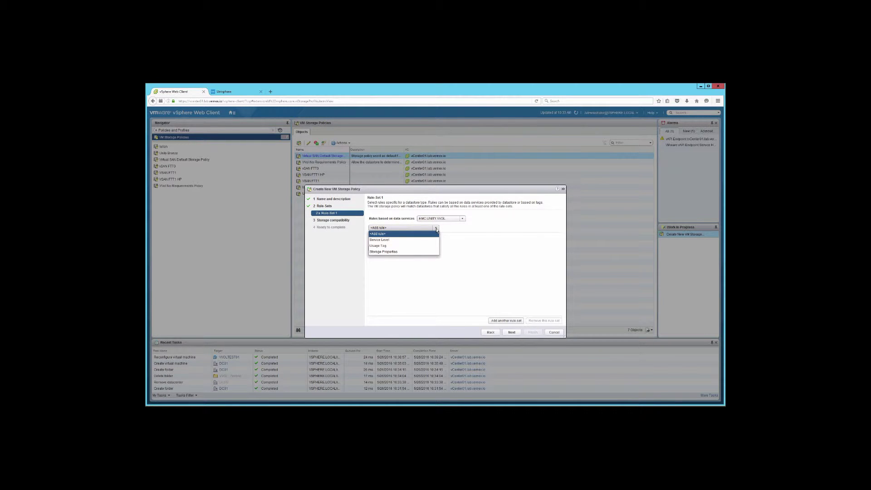
left_click(425, 246)
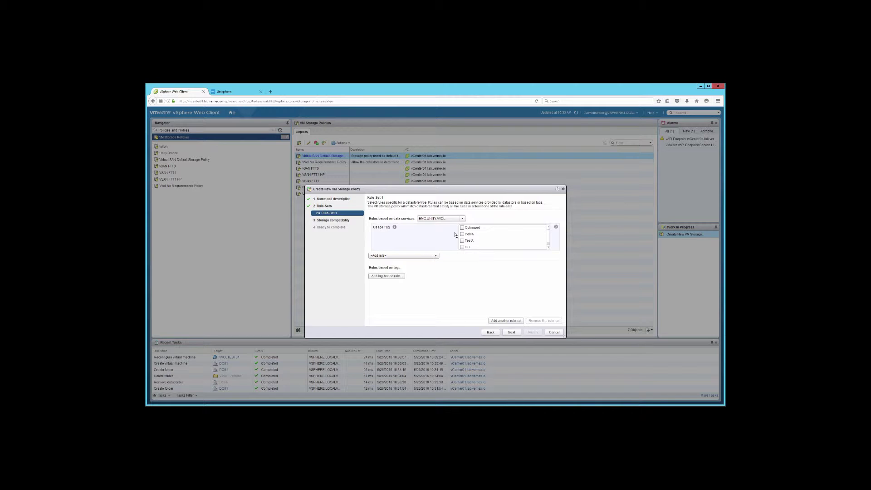
left_click(463, 247)
scroll(512, 233, "down", 1)
scroll(505, 233, "up", 1)
scroll(506, 234, "down", 1)
scroll(505, 234, "up", 1)
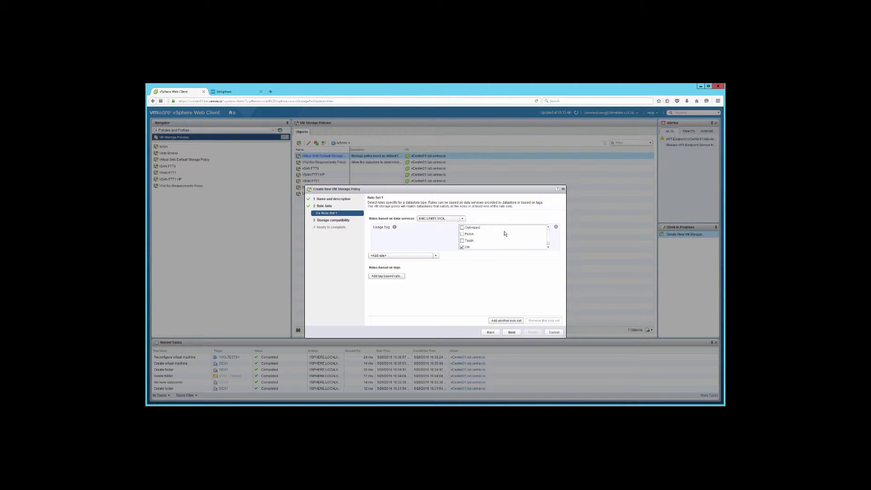
left_click(512, 332)
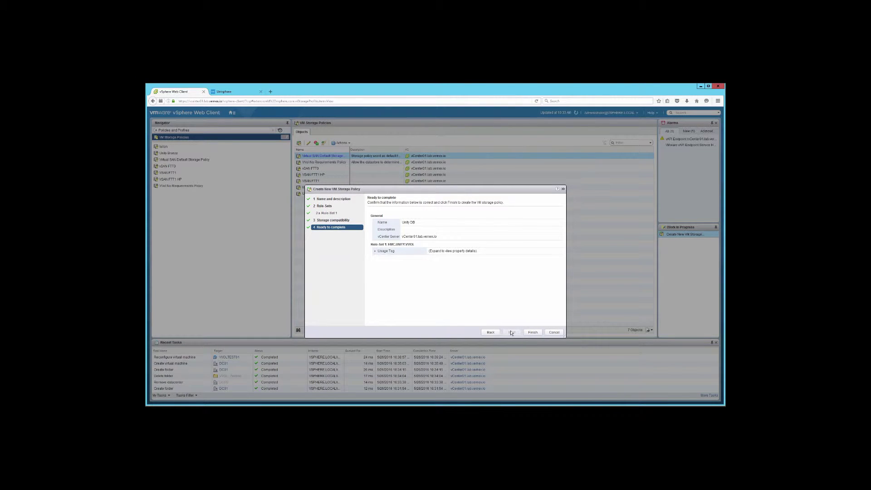
left_click(535, 334)
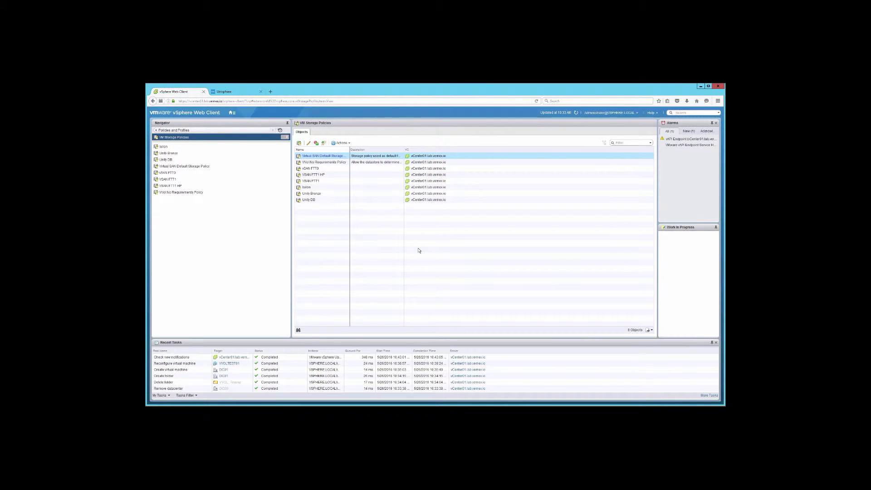
Step: Start another VM storage policy named Unity Boot and proceed to its first rule set
left_click(299, 143)
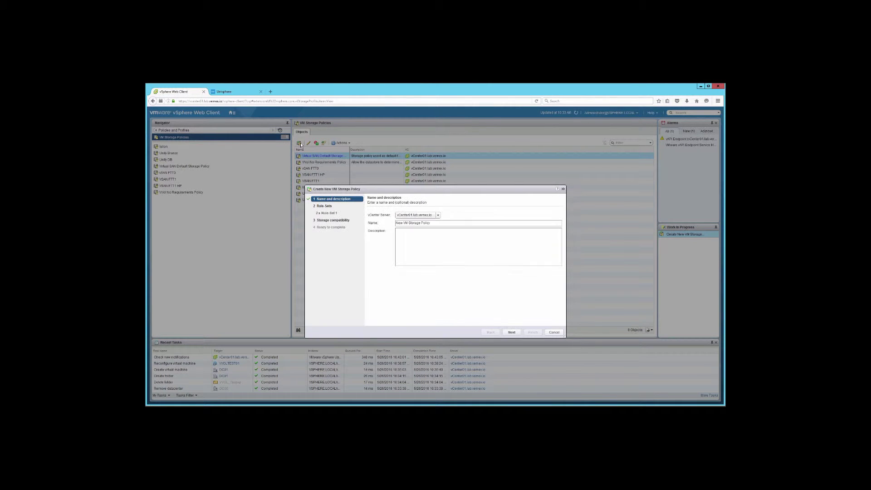
left_click_drag(437, 224, 393, 221)
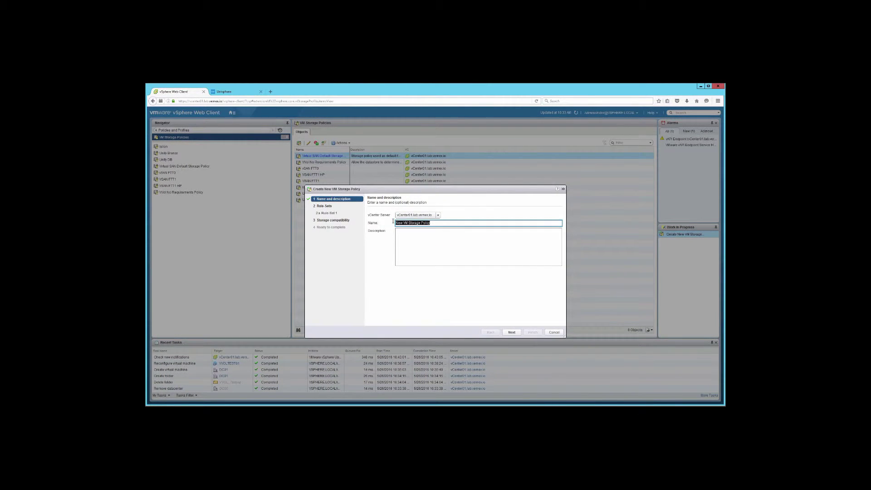
type("Unity Gold")
key("Return")
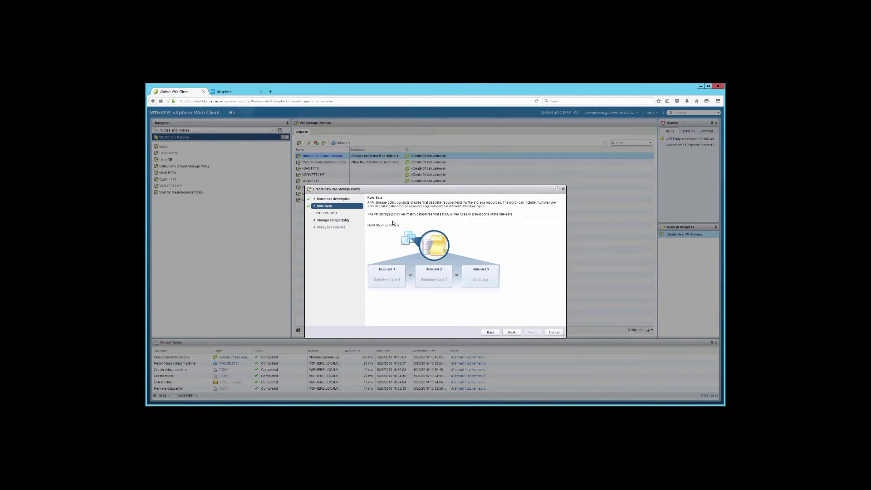
left_click(512, 333)
Step: Base the Unity Boot rule set on EMC.UNITY.VVOL with a Usage Tag rule for Boot, and finish creating the policy
left_click(439, 218)
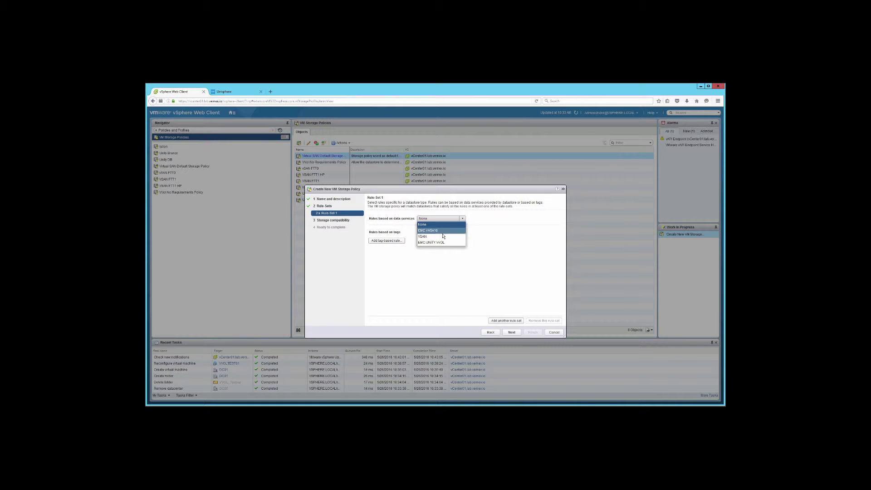
left_click(442, 245)
left_click(423, 228)
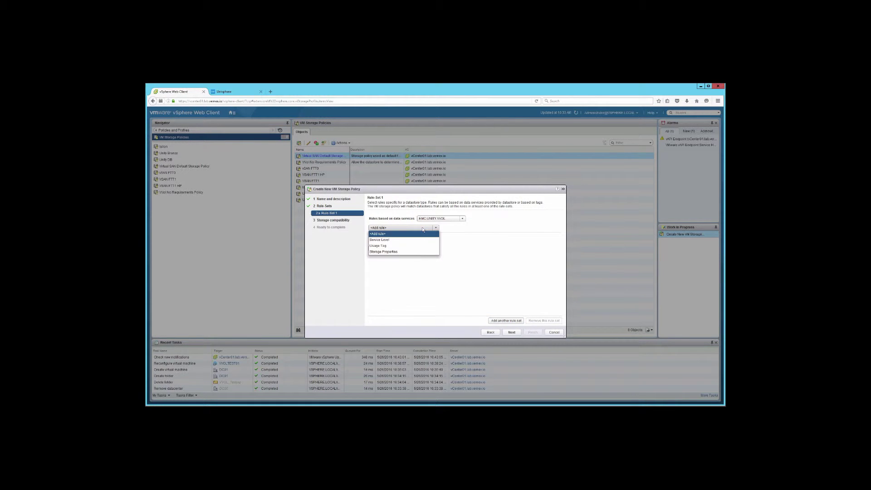
left_click(407, 246)
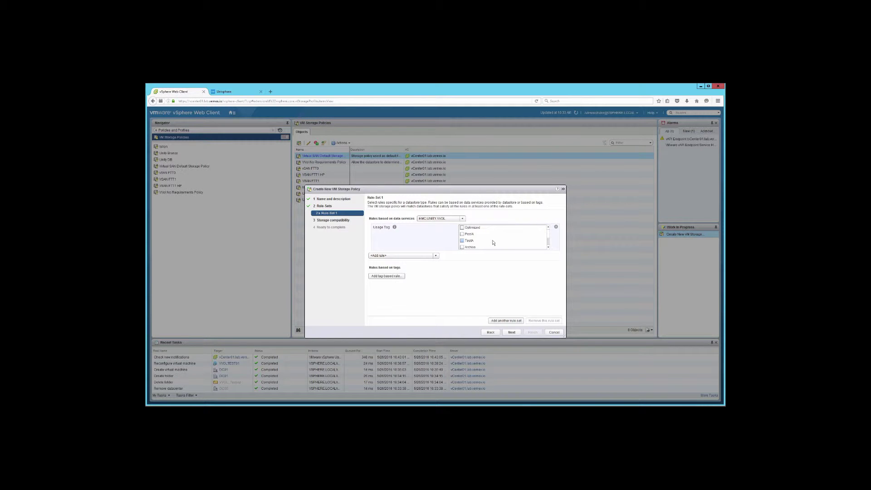
left_click(549, 249)
left_click(513, 333)
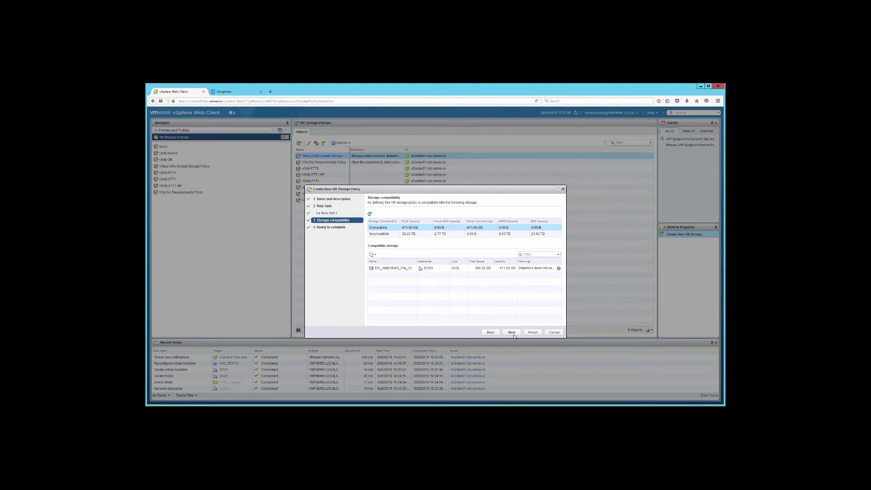
left_click(514, 336)
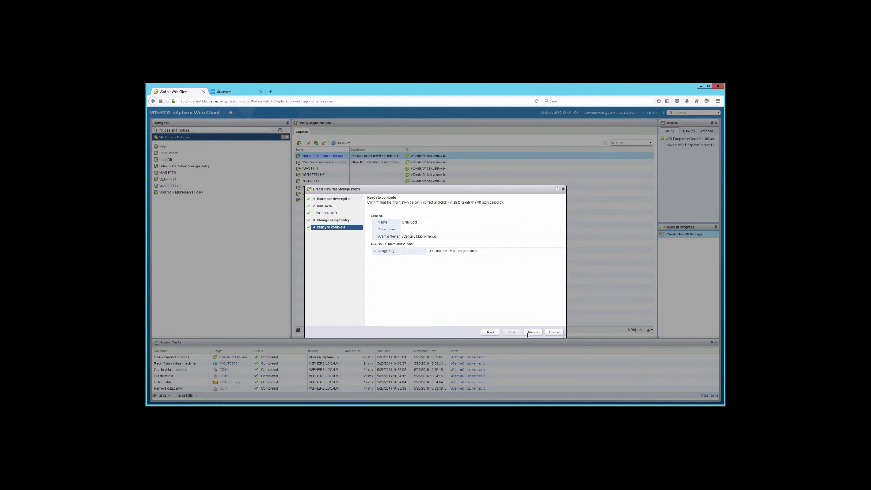
left_click(532, 332)
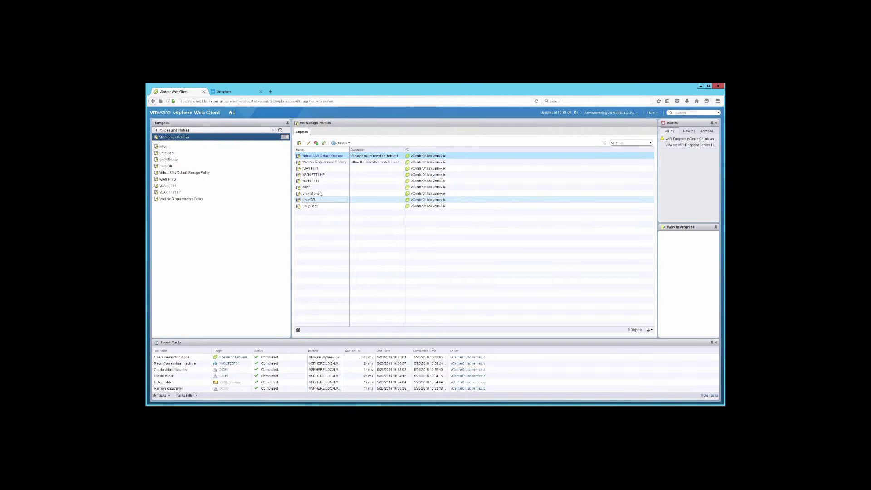
Step: Start a third VM storage policy named Unity Archive and proceed to its first rule set
left_click(299, 143)
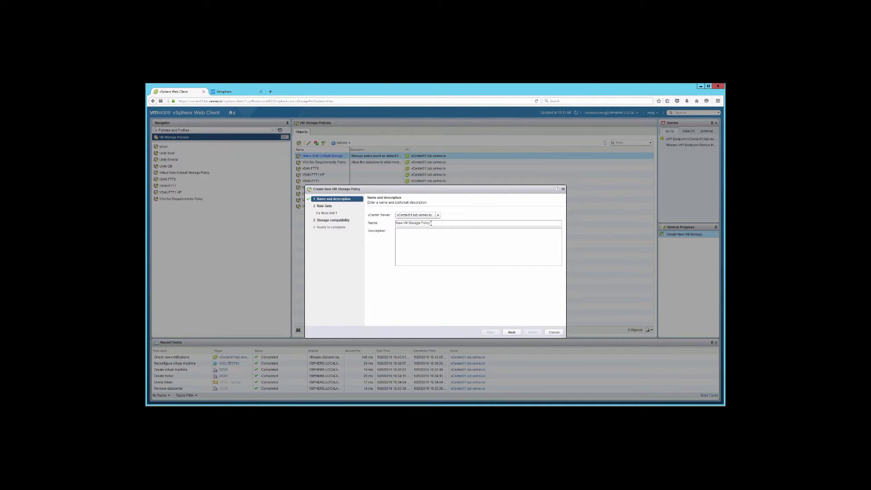
left_click_drag(431, 223, 385, 223)
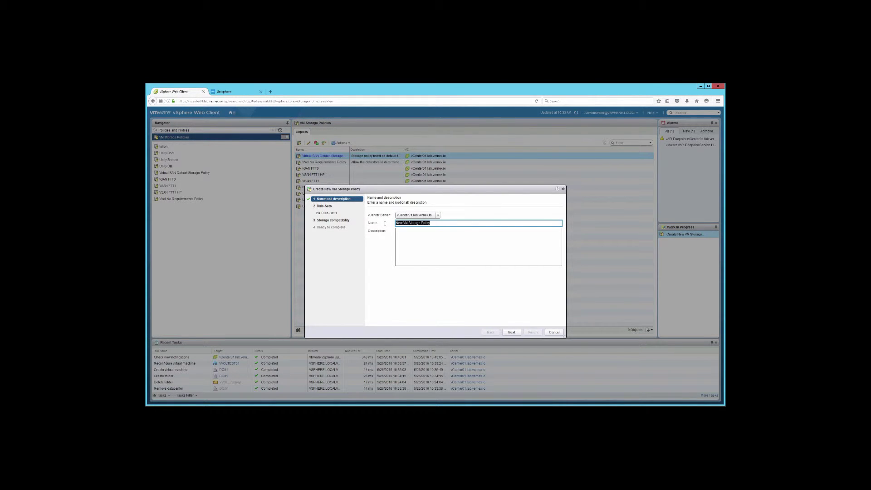
type("Unity Archive")
key("Return")
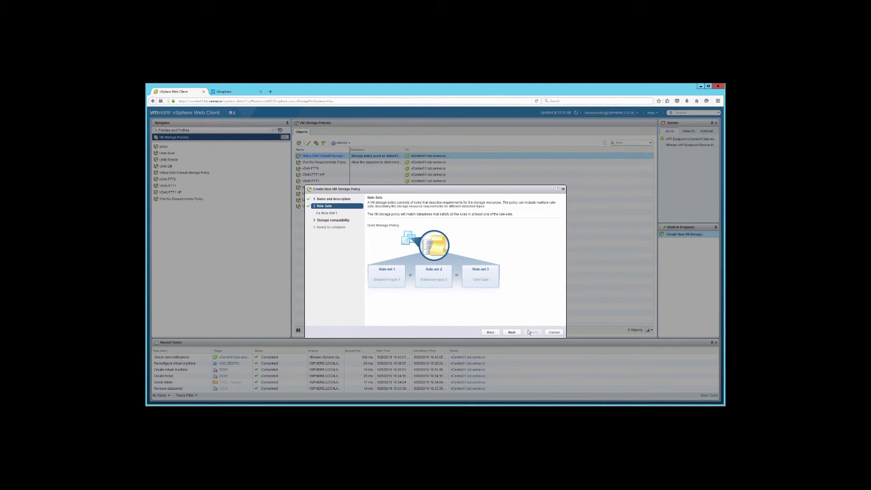
left_click(512, 333)
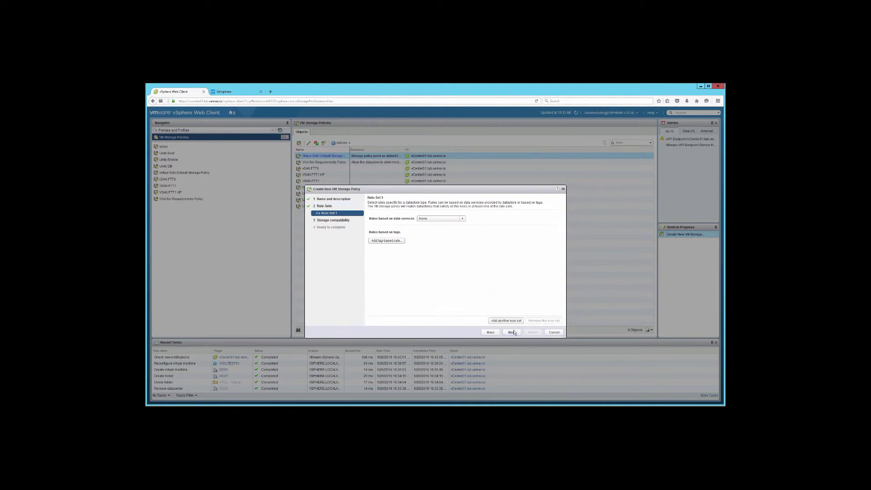
Step: Base the Unity Archive rule set on EMC.UNITY.VVOL with a Usage Tag rule for Archive, and finish creating the policy
left_click(450, 220)
left_click(445, 241)
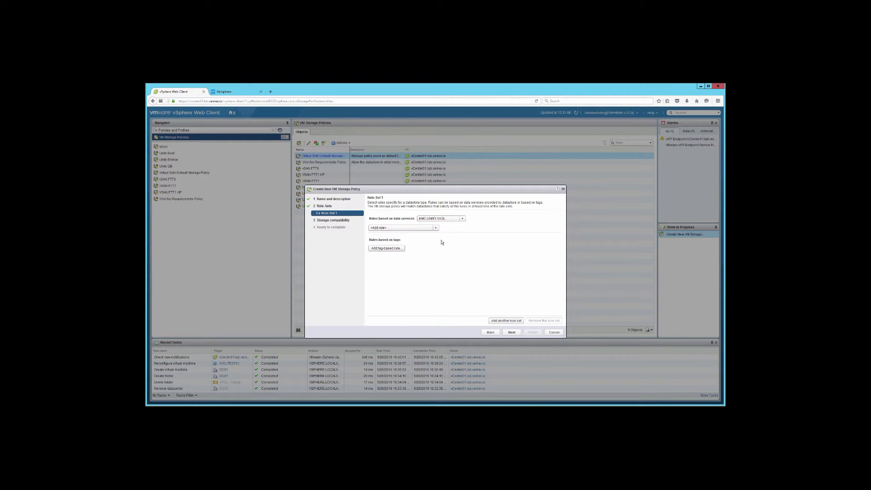
left_click(414, 228)
left_click(404, 247)
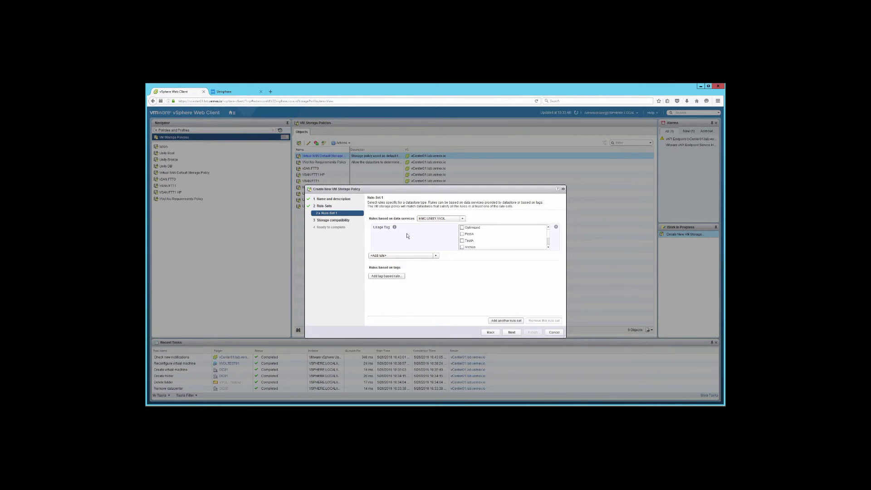
left_click(463, 247)
left_click(511, 333)
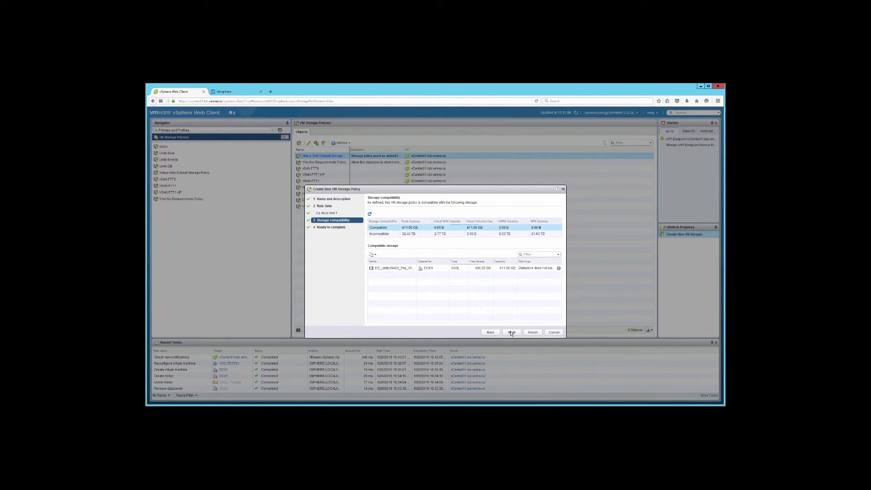
left_click(512, 333)
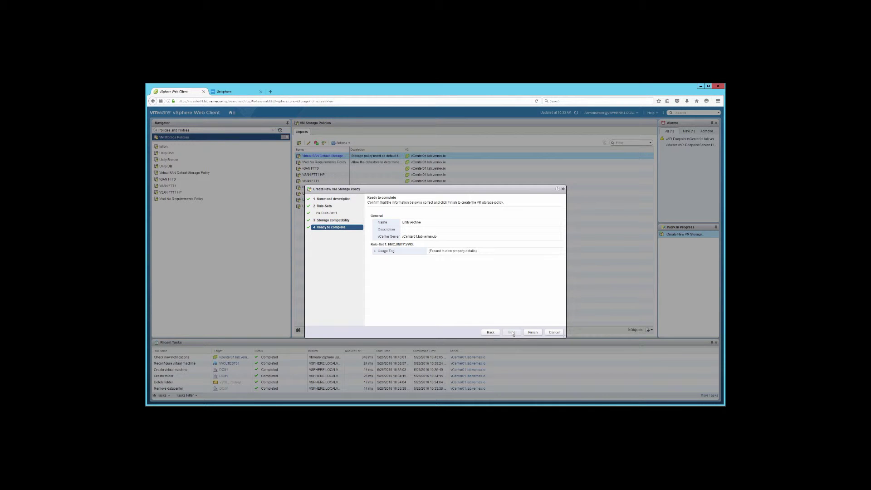
left_click(537, 334)
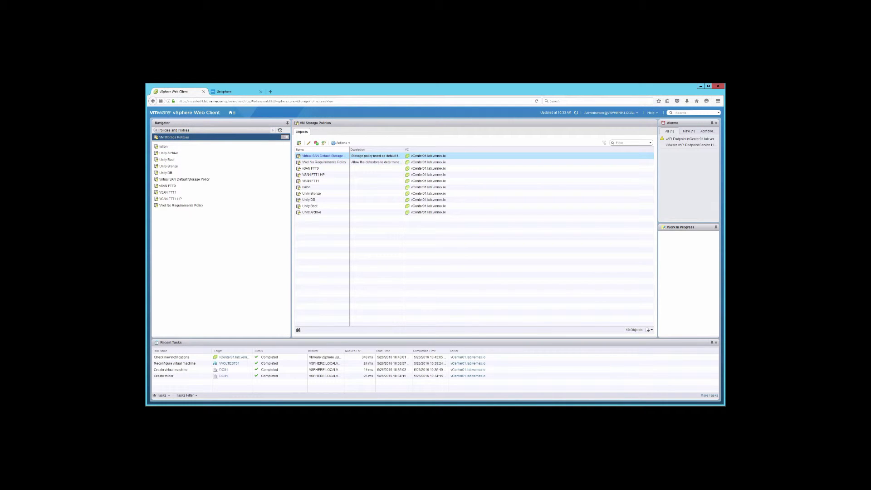
Step: Go to Hosts and Clusters and open the VM storage policy assignment of the VVOLTEST01 virtual machine
left_click(191, 131)
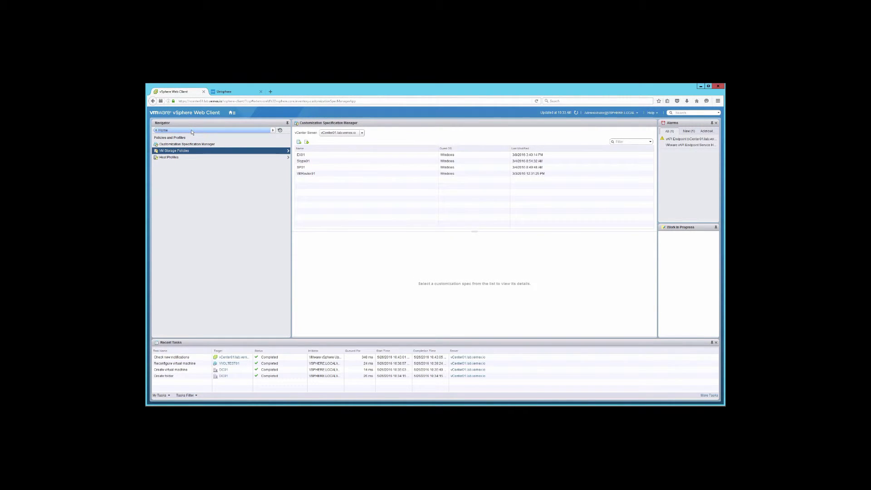
left_click(192, 131)
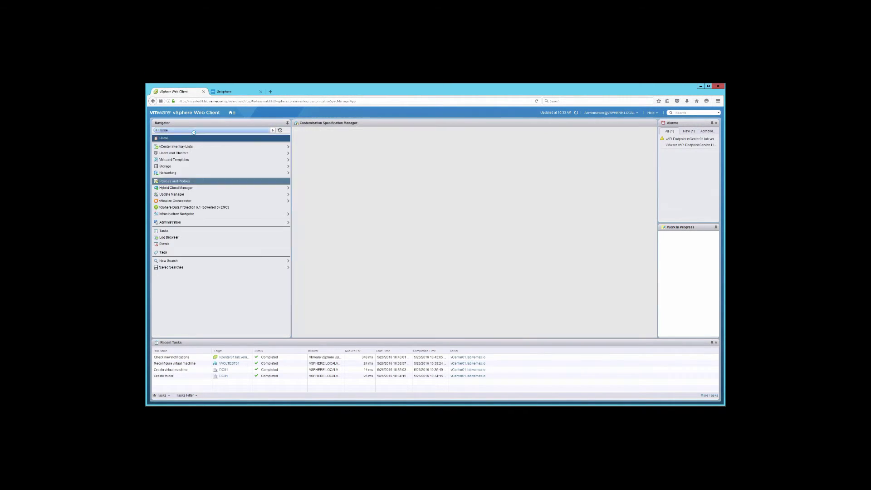
left_click(183, 153)
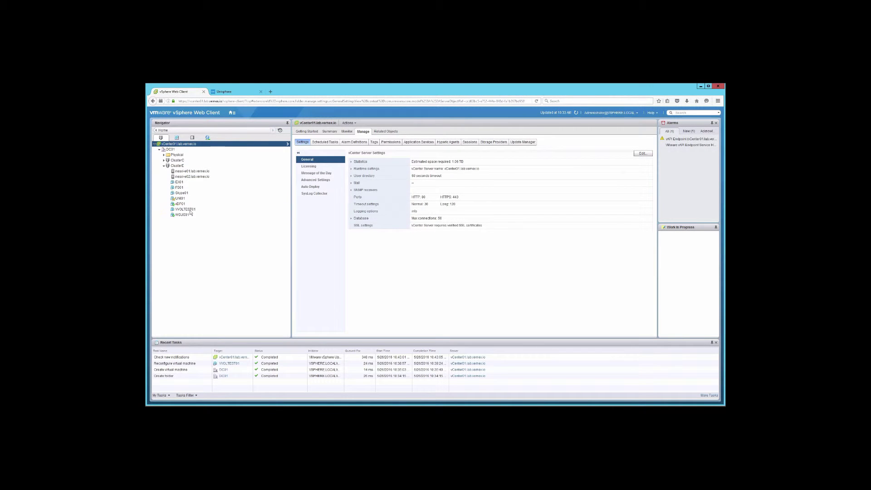
right_click(191, 210)
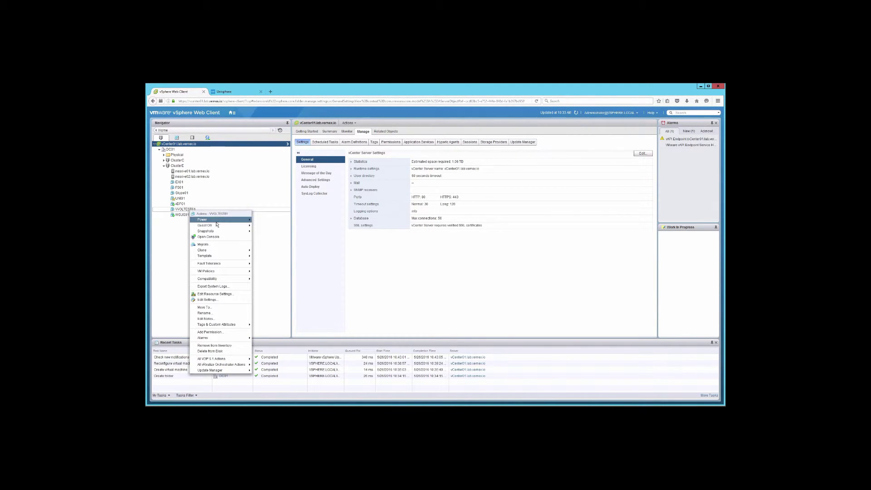
mouse_move(227, 253)
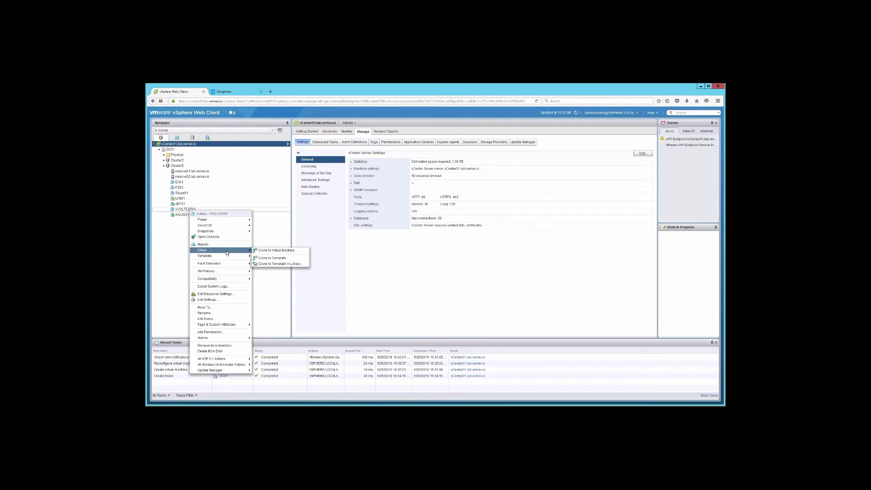
mouse_move(236, 271)
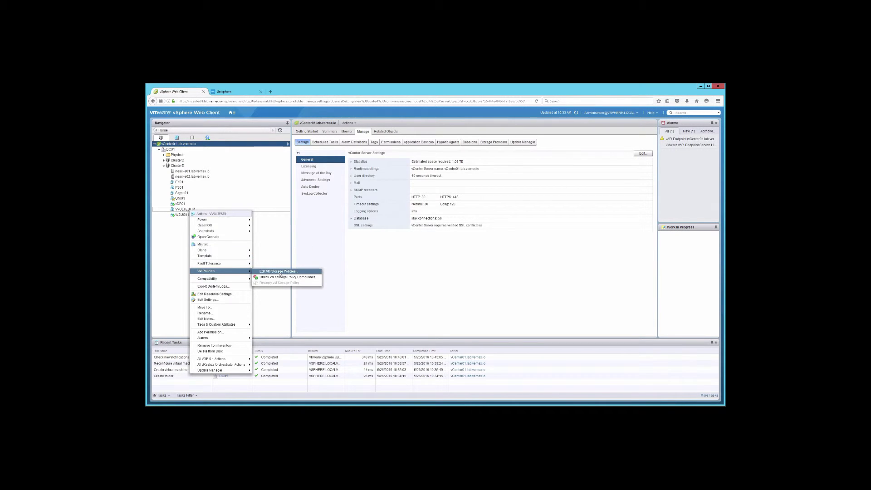
left_click(280, 272)
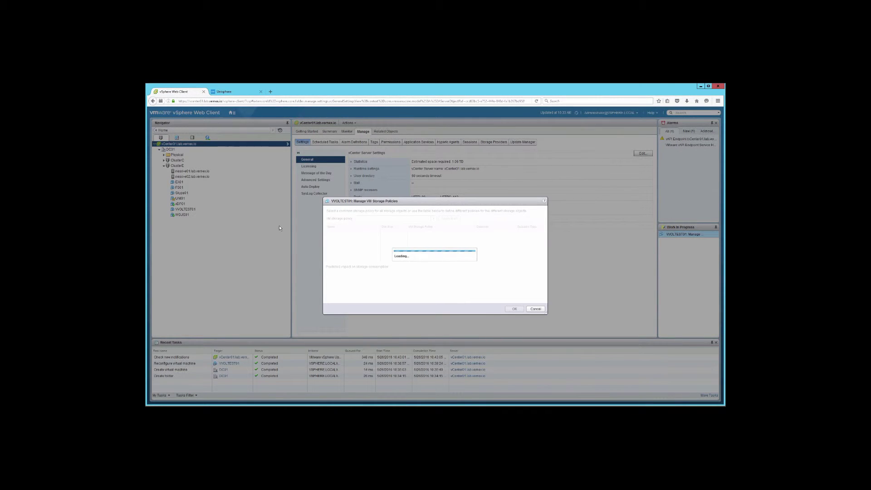
Step: Apply the Unity Boot storage policy to all storage objects of VVOLTEST01 and confirm the assignment
left_click(370, 218)
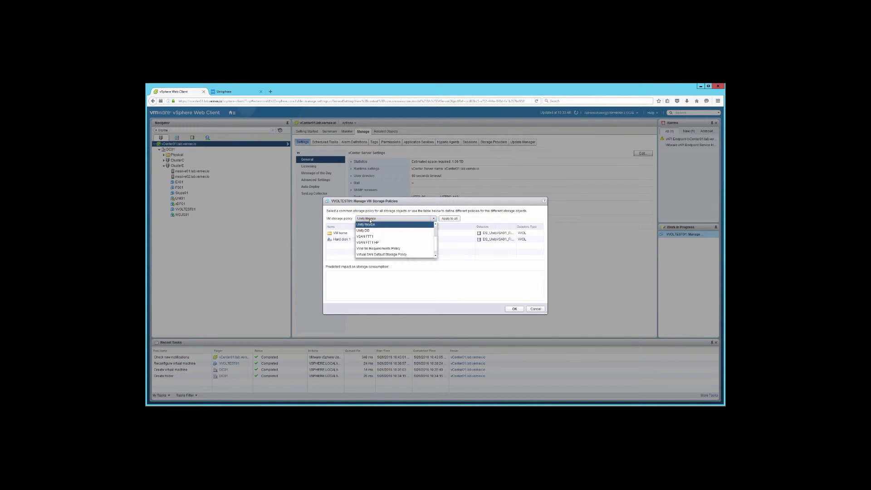
scroll(386, 231, "up", 2)
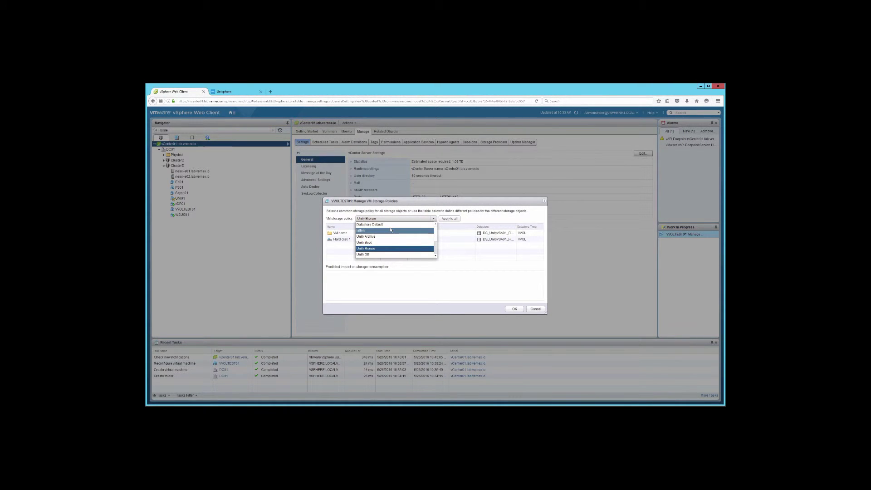
left_click(380, 244)
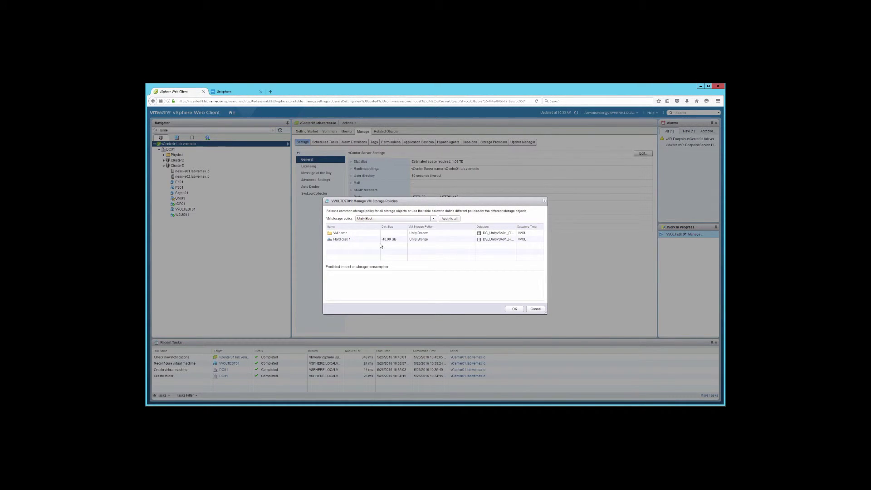
left_click(446, 219)
left_click(515, 308)
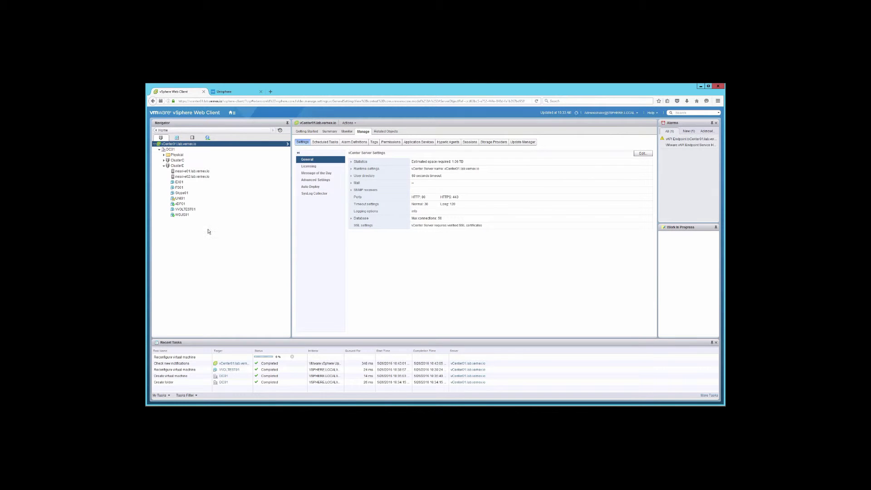
Step: Check the storage policy compliance in the VVOLTEST01 summary, and switch to Unisphere to examine its virtual volumes
left_click(183, 205)
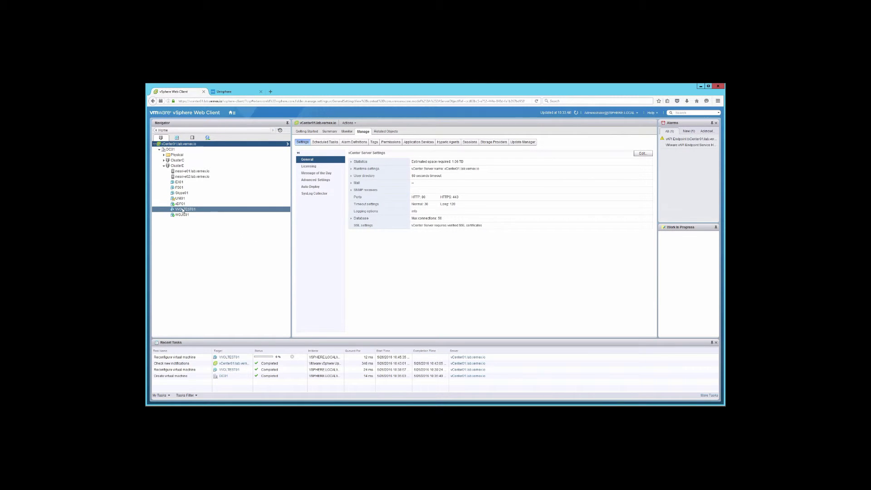
left_click(184, 209)
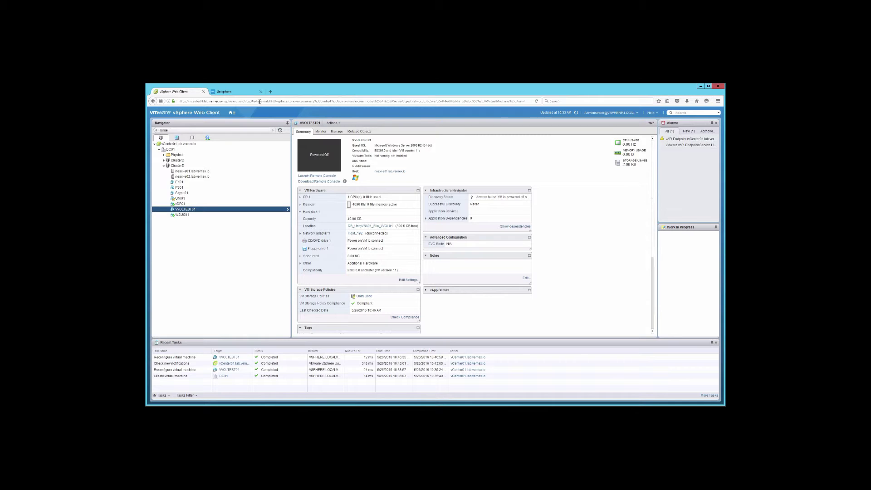
left_click(243, 94)
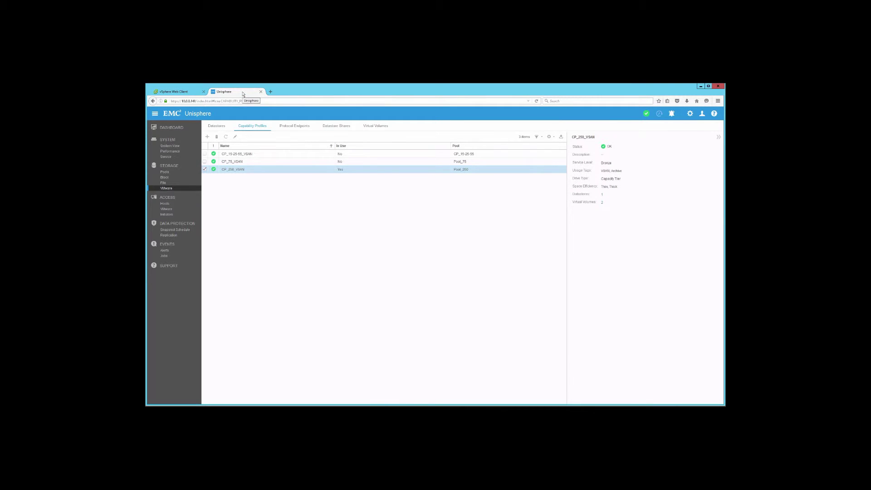
left_click(373, 127)
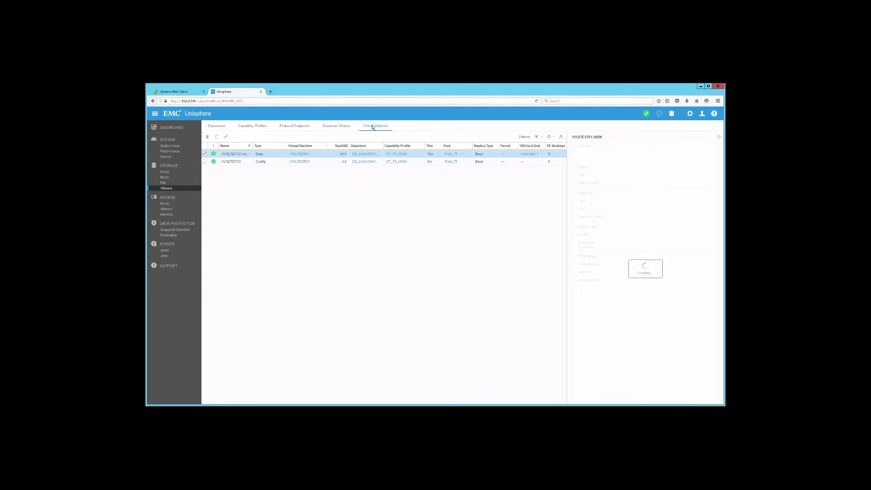
Step: Switch to the vSphere Web Client and add three new hard disks in the settings of the VVOLTEST01 virtual machine
left_click(175, 92)
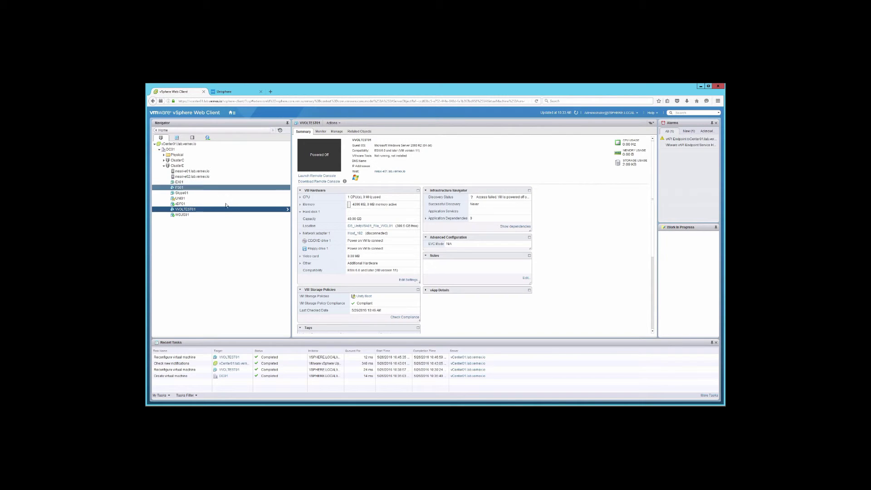
right_click(220, 210)
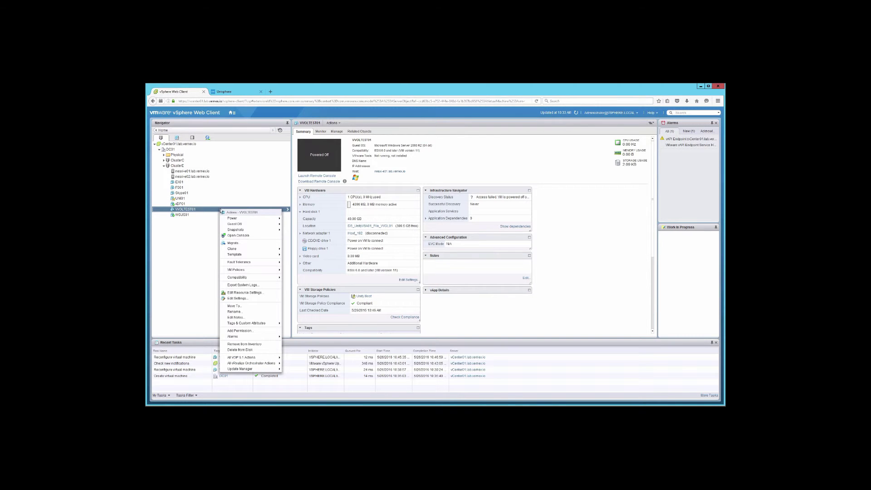
left_click(248, 300)
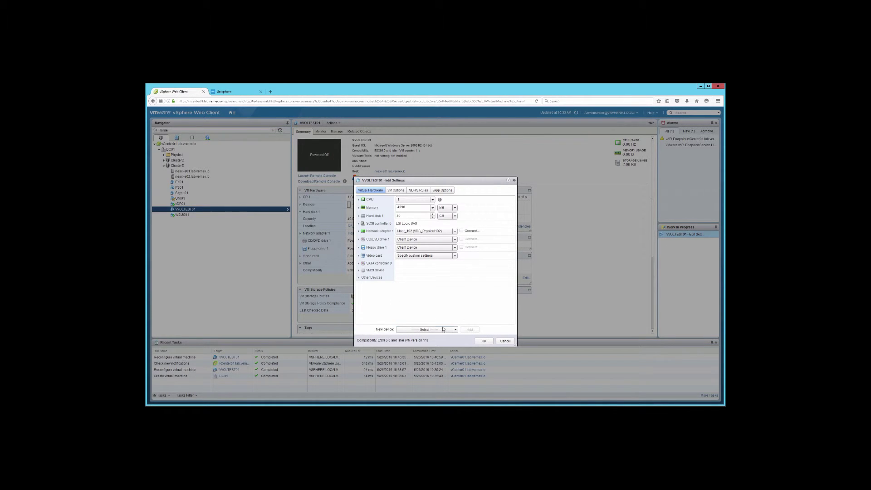
left_click(443, 329)
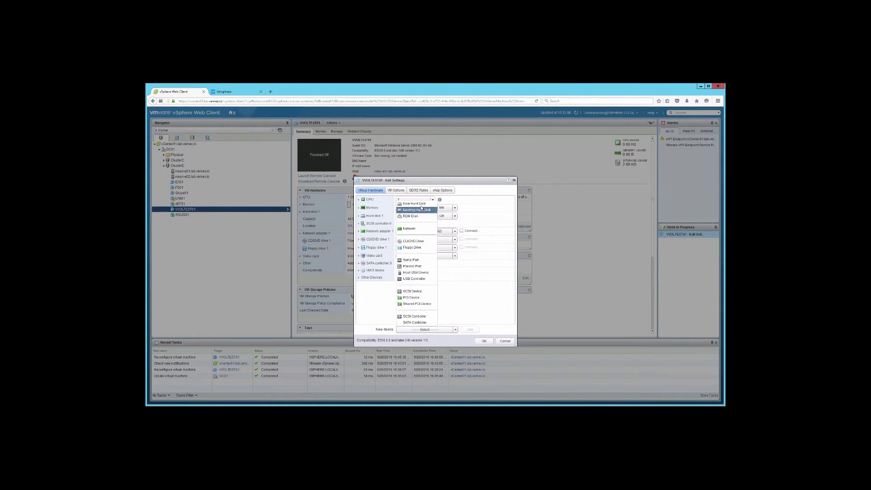
left_click(414, 204)
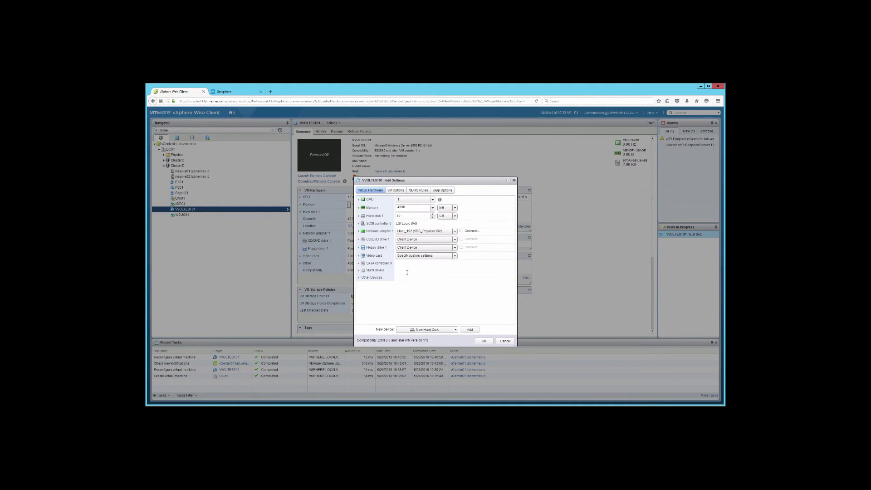
left_click(467, 331)
left_click(467, 331)
left_click(467, 330)
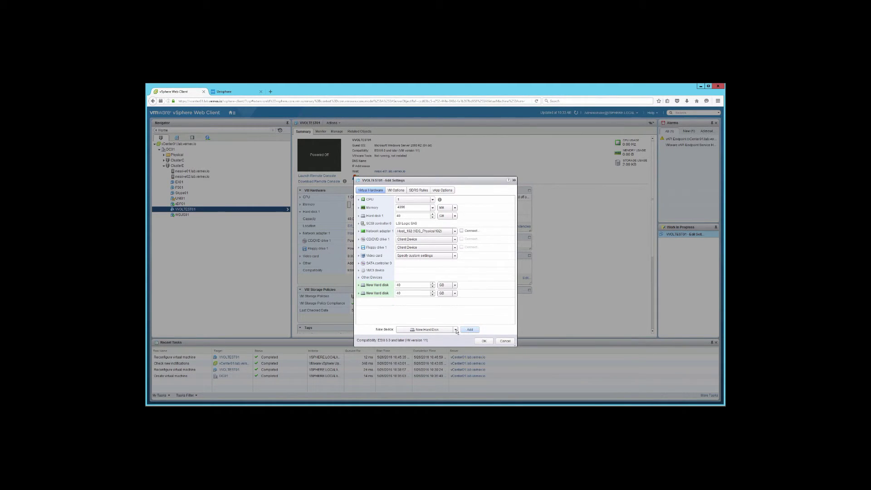
Step: Set the sizes of the three new hard disks to 25 GB, 50 GB and 100 GB in order
double_click(394, 285)
type("25")
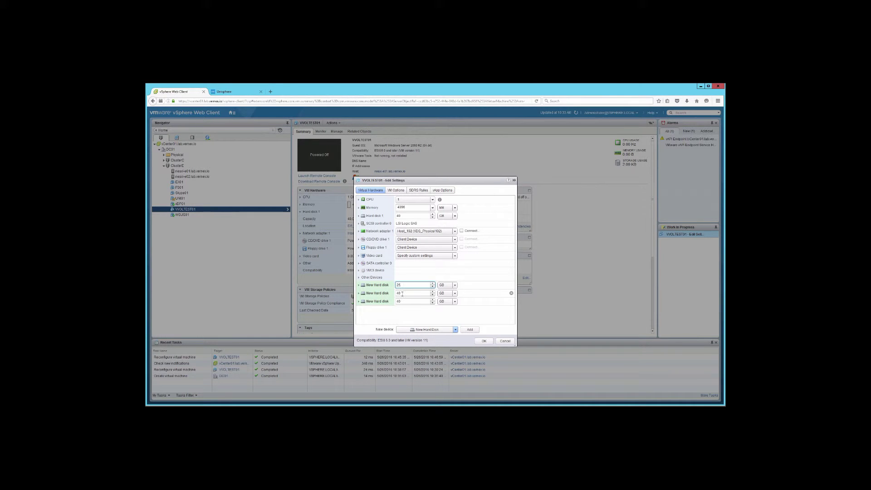
double_click(394, 293)
type("50")
double_click(397, 301)
Step: Assign the Unity DB storage policy to the new 25 GB hard disk
left_click(359, 285)
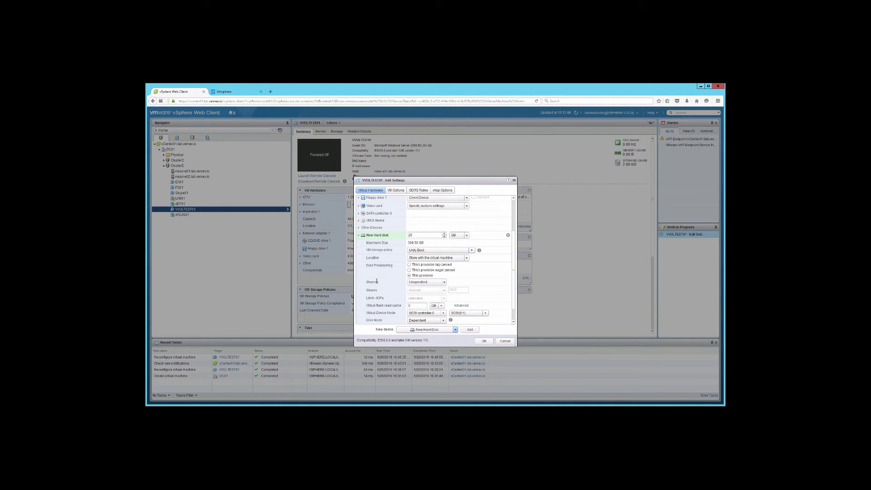
left_click(433, 250)
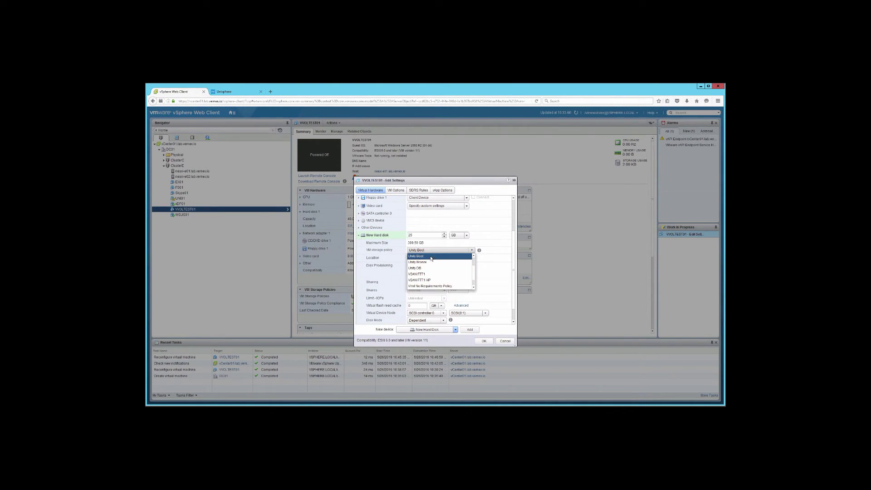
left_click(430, 268)
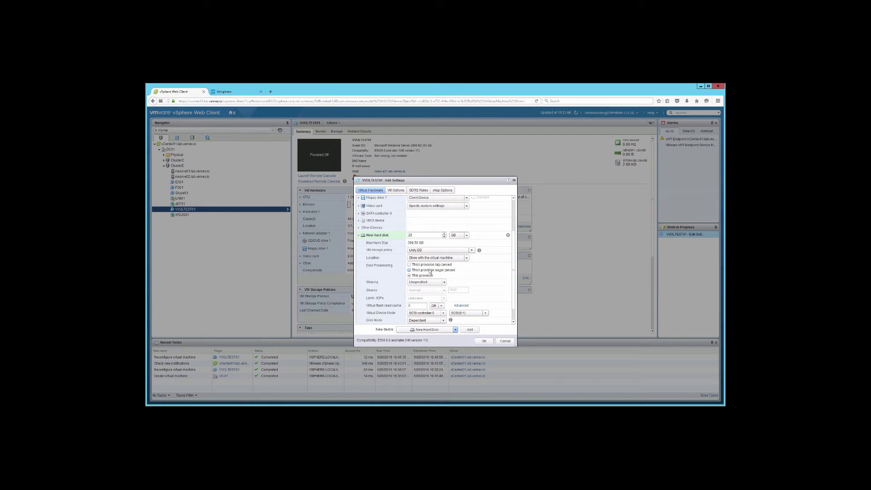
left_click(359, 235)
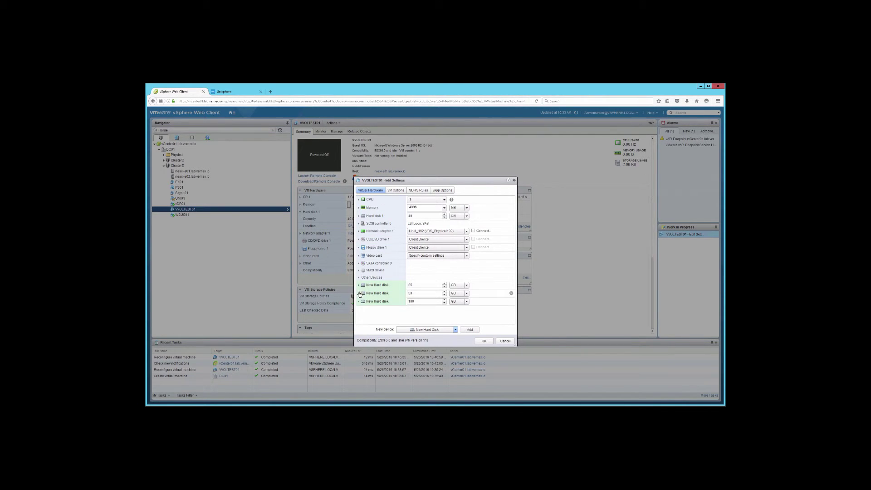
Step: Assign the Unity DB storage policy to the new 50 GB hard disk
left_click(362, 294)
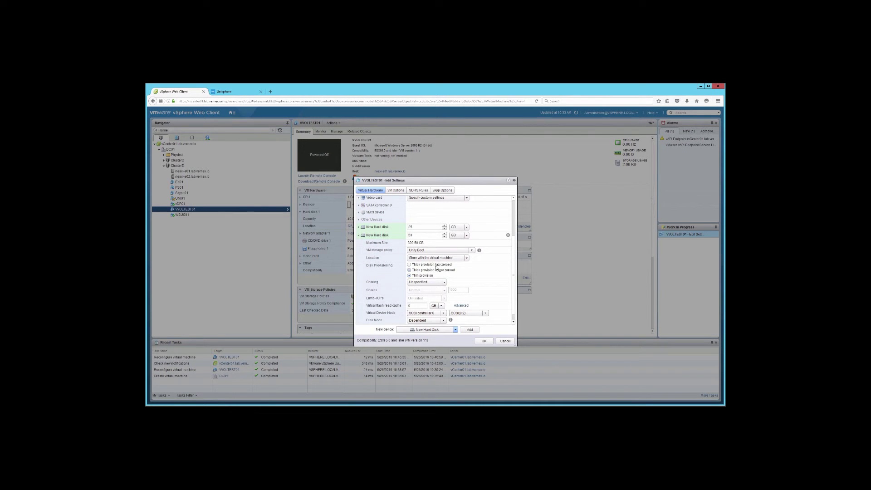
left_click(434, 251)
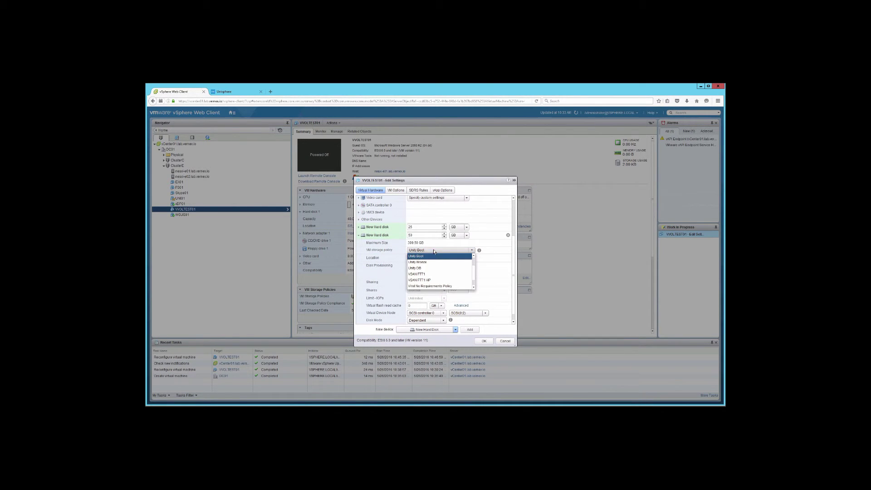
left_click(432, 270)
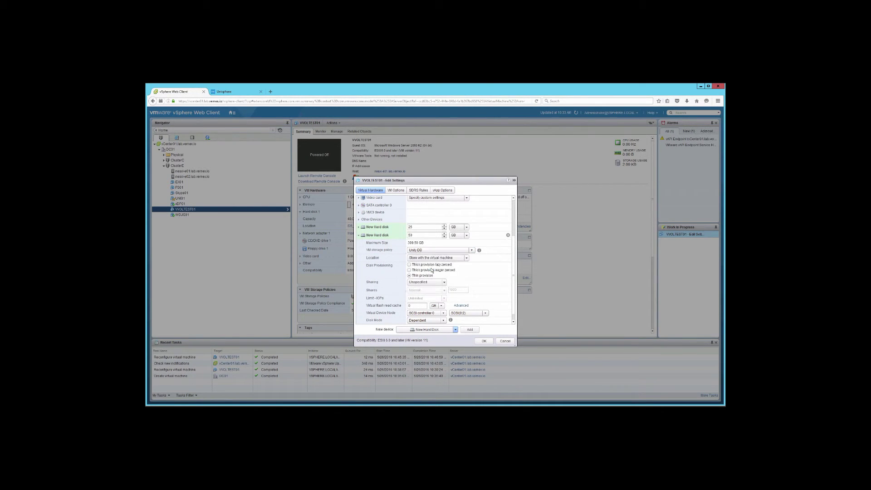
left_click(359, 236)
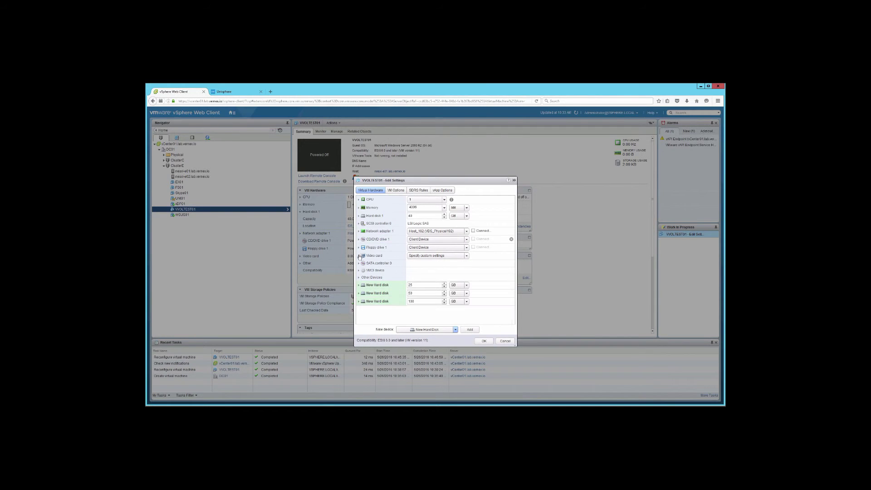
Step: Assign the Unity Archive storage policy to the new 100 GB hard disk and save the virtual machine settings
left_click(362, 304)
left_click(436, 250)
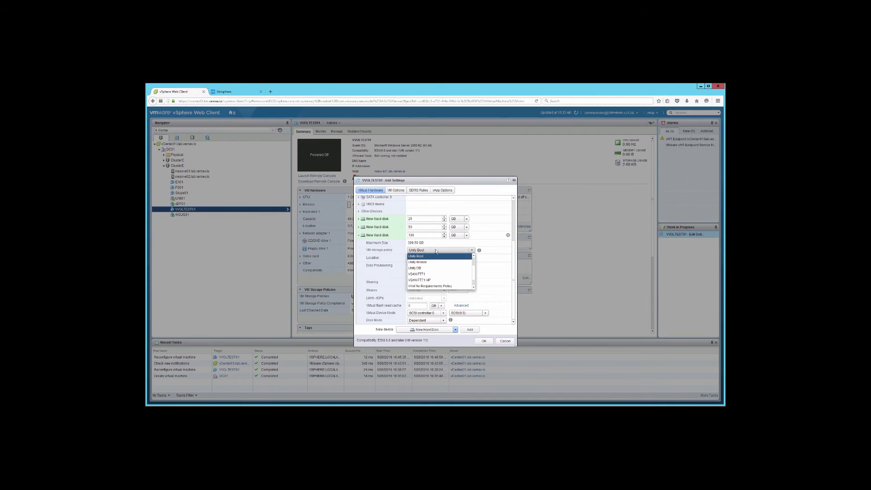
scroll(437, 263, "down", 1)
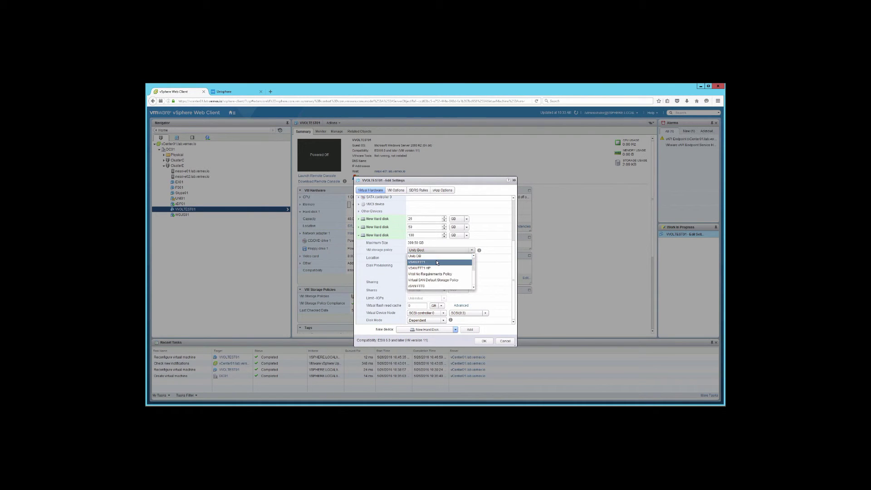
scroll(438, 263, "up", 2)
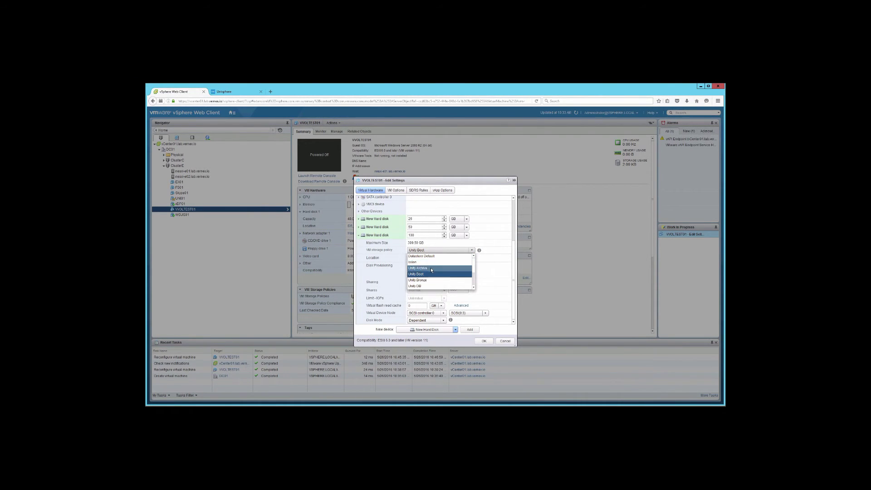
left_click(431, 268)
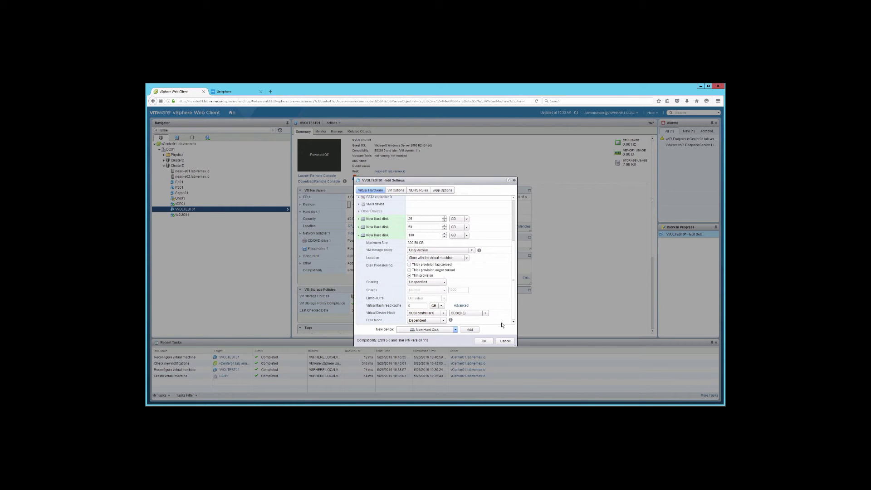
left_click(483, 342)
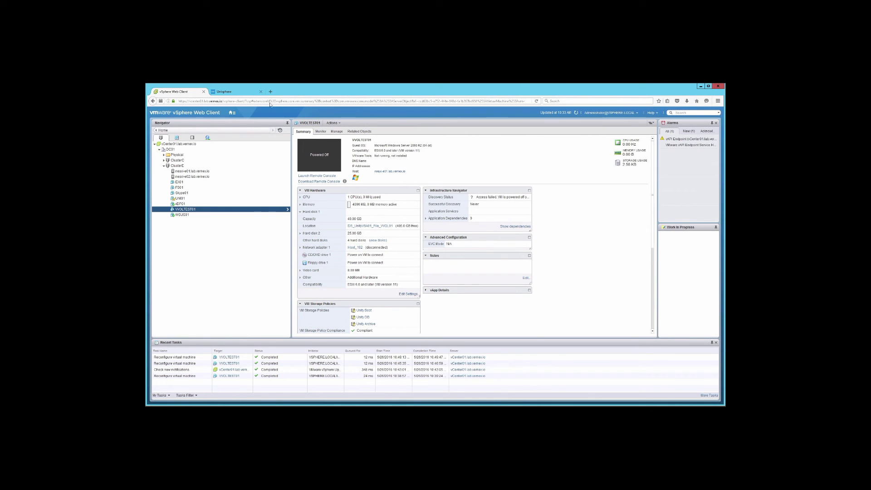
Step: Switch to Unisphere, refresh the virtual volumes list with a wider Name column, and view the properties of the VVOLTEST01.vmdk volume
left_click(247, 92)
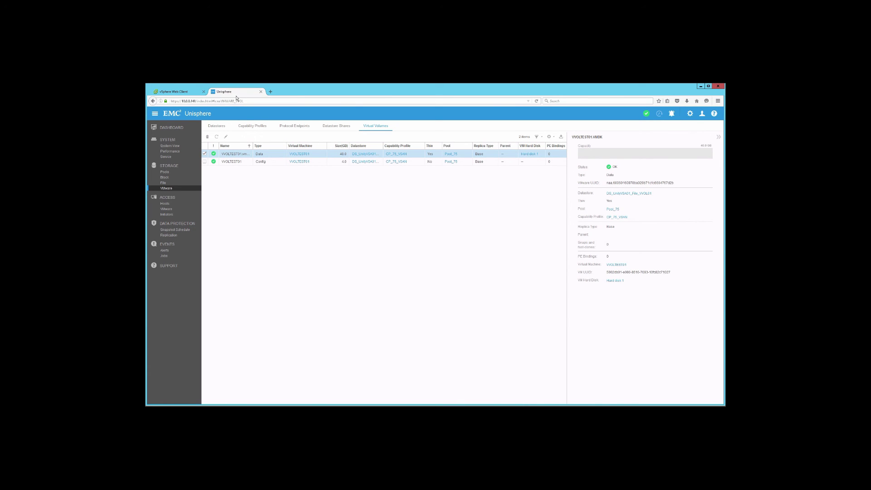
left_click(218, 137)
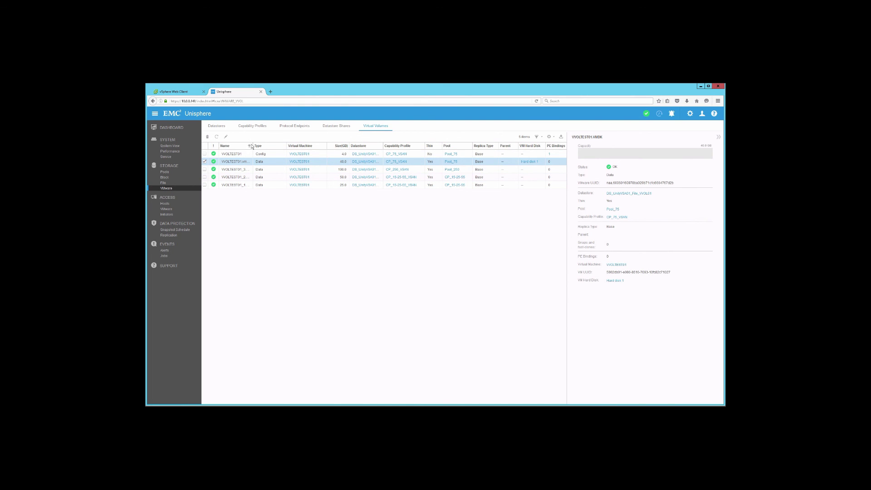
left_click_drag(253, 144, 274, 144)
left_click(226, 137)
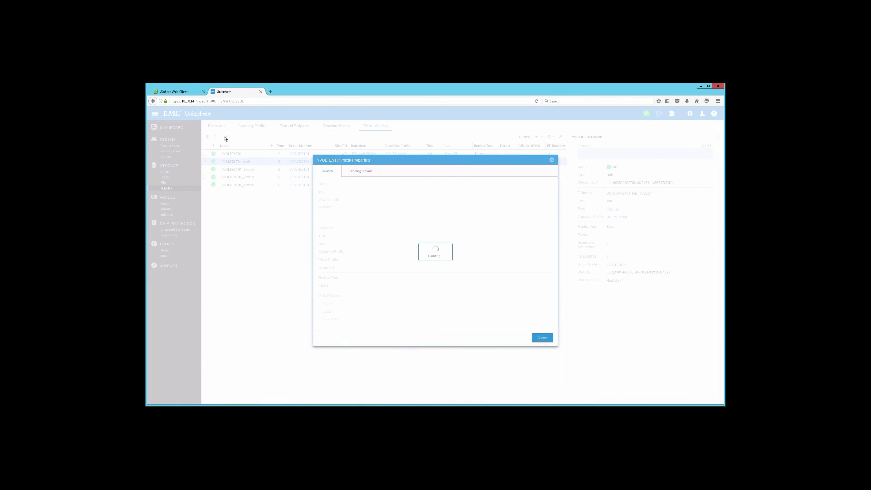